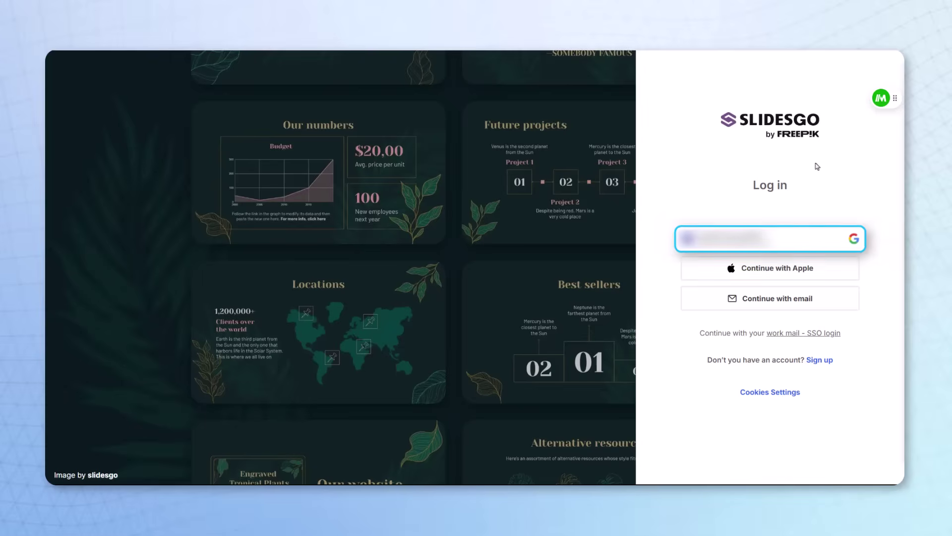
Sign in to Slidesgo using the existing Google account.
{"action": "left_click", "coordinate": [785, 243]}
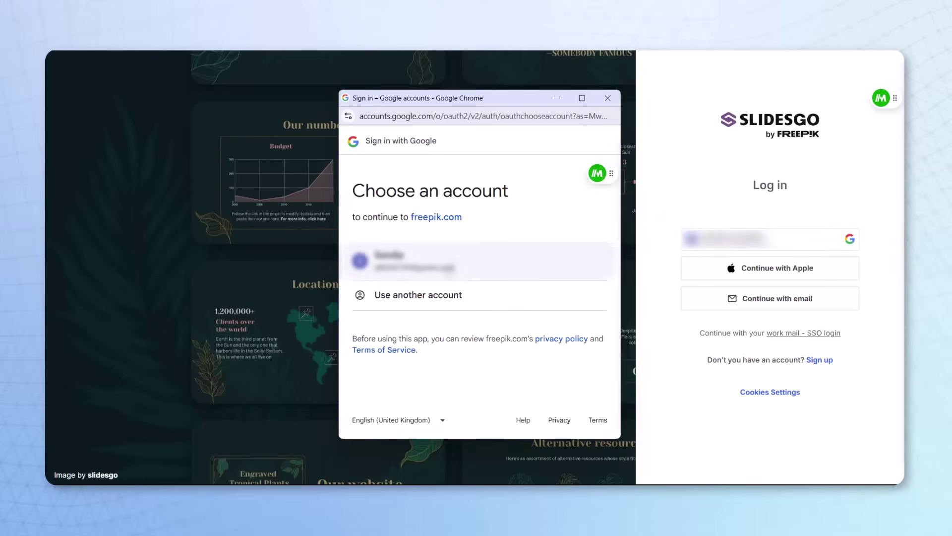
{"action": "left_click", "coordinate": [443, 269]}
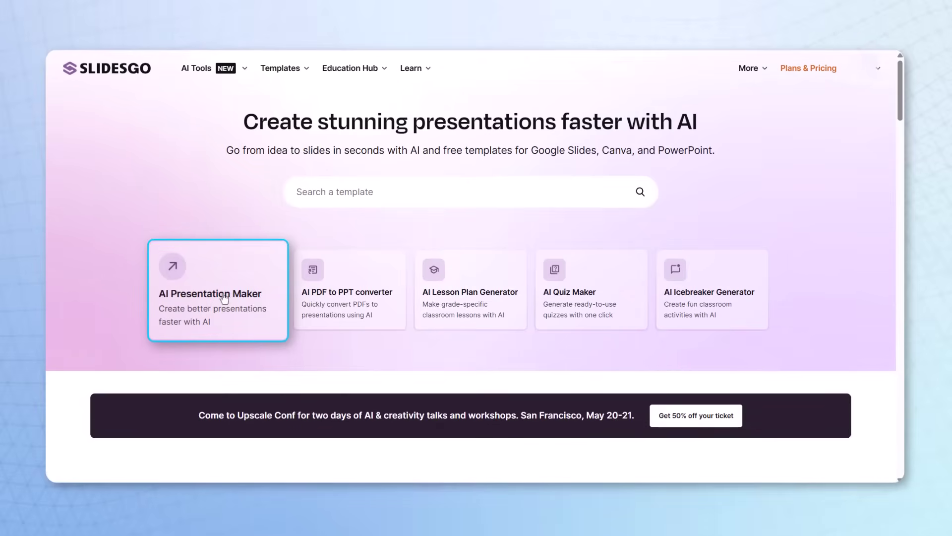
In AI Presentation Maker, enter 'Artificial Intelligence & Machine Learning in Education', keep 8-12 slides, and generate.
{"action": "left_click", "coordinate": [224, 296]}
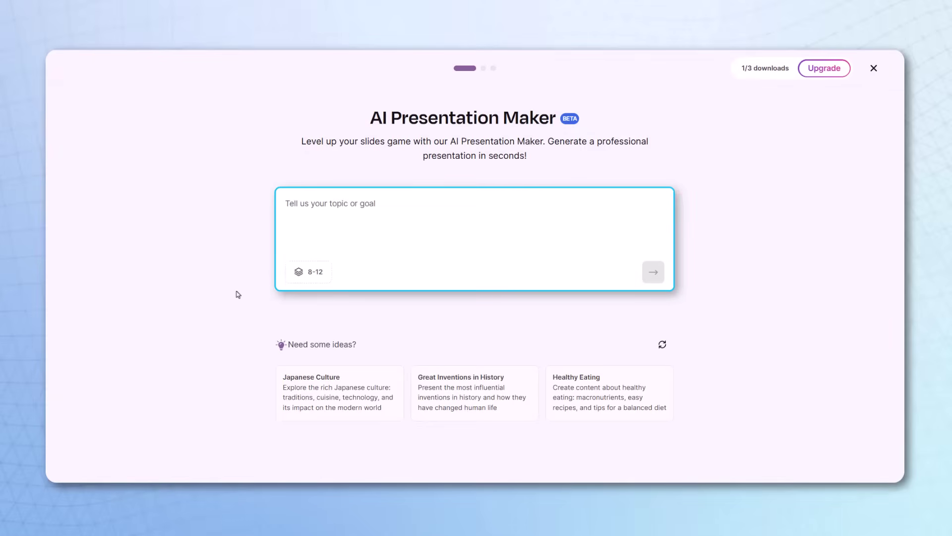
{"action": "type", "text": "Artificial Intelligence & Mach"}
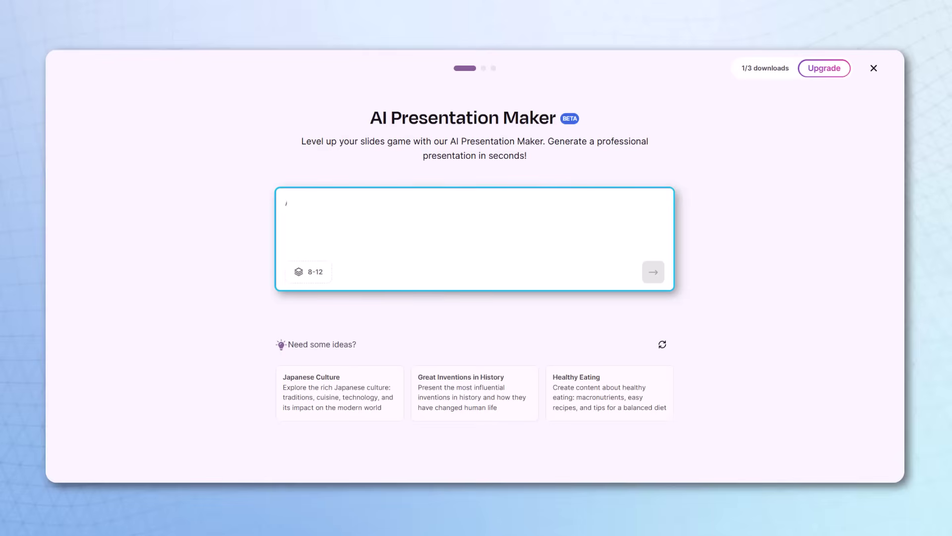
{"action": "type", "text": "ine Learning in Education"}
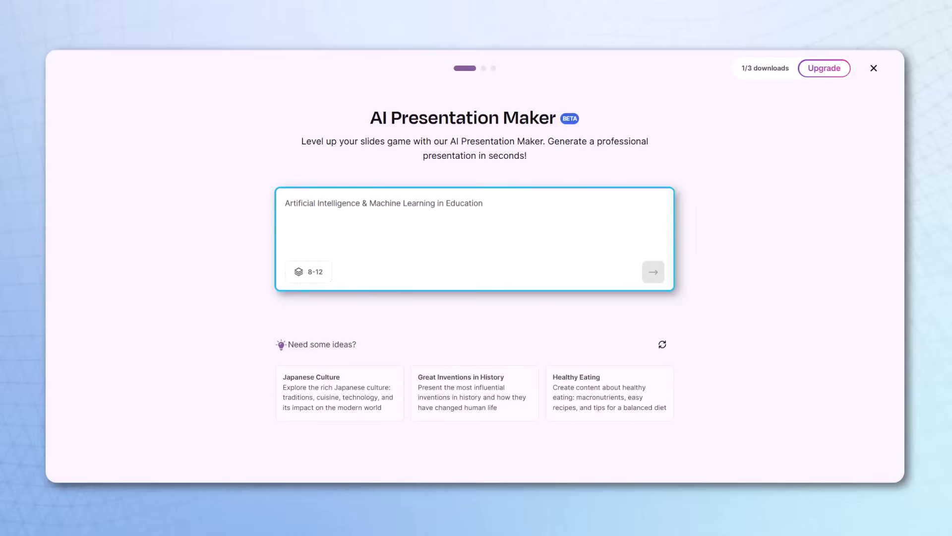
{"action": "left_click", "coordinate": [307, 280]}
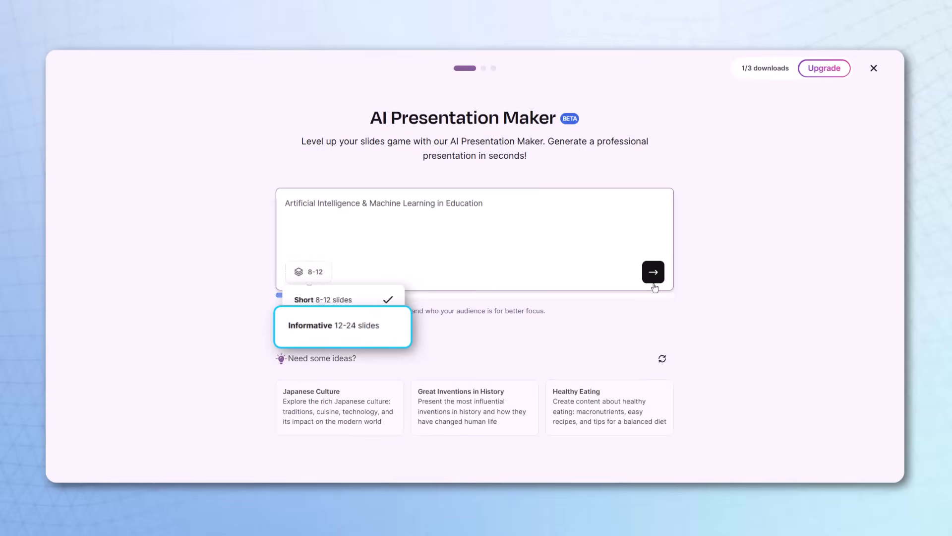
{"action": "left_click", "coordinate": [660, 281]}
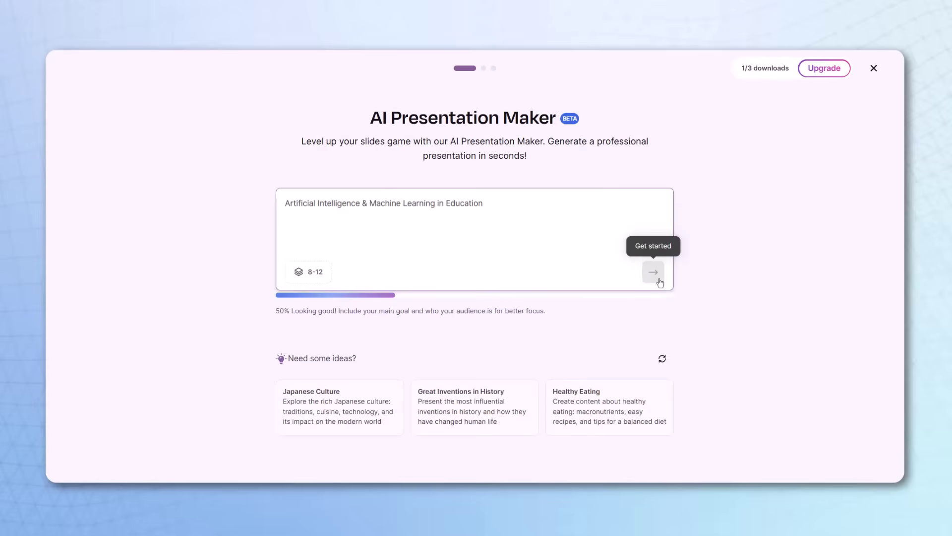
{"action": "left_click", "coordinate": [653, 273]}
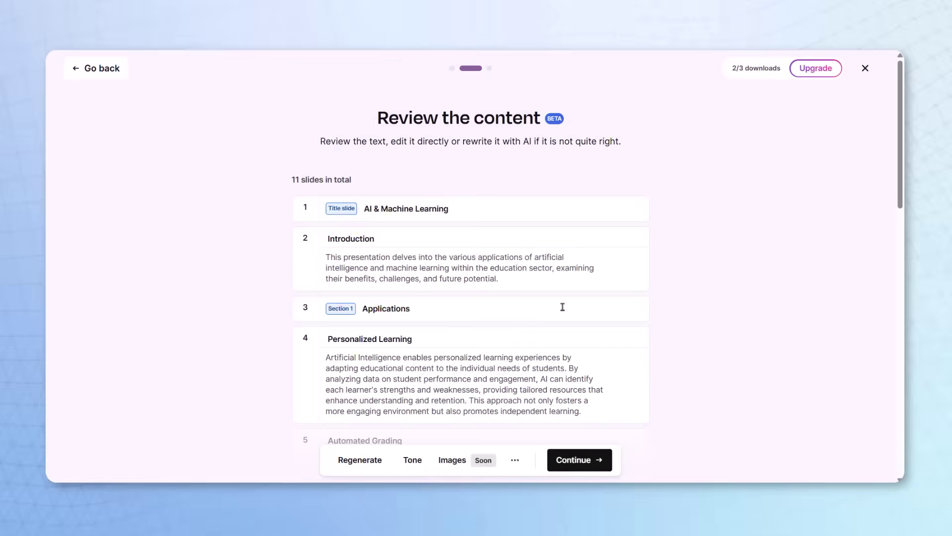
Have AI rewrite the text of slide 4, Personalized Learning, then continue.
{"action": "scroll", "coordinate": [563, 306], "scroll_direction": "down", "scroll_amount": 1}
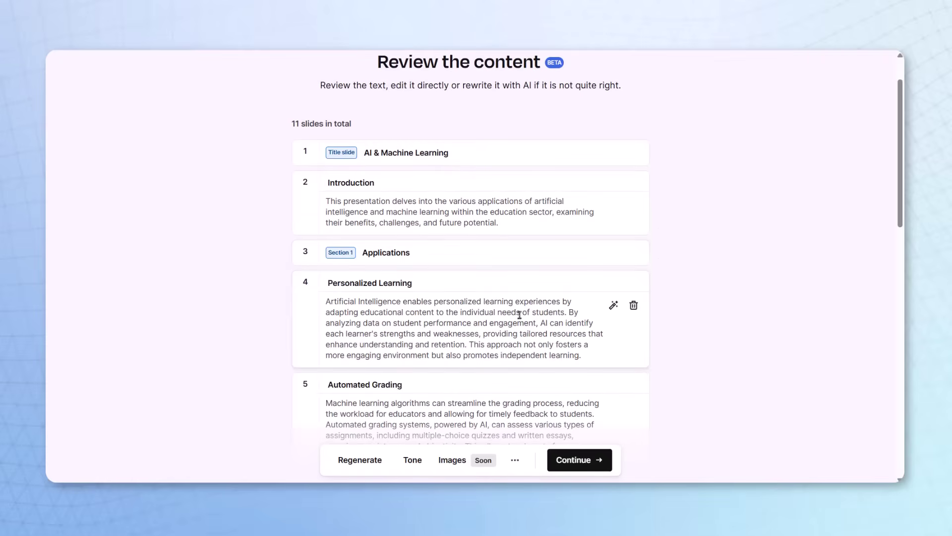
{"action": "left_click", "coordinate": [614, 307]}
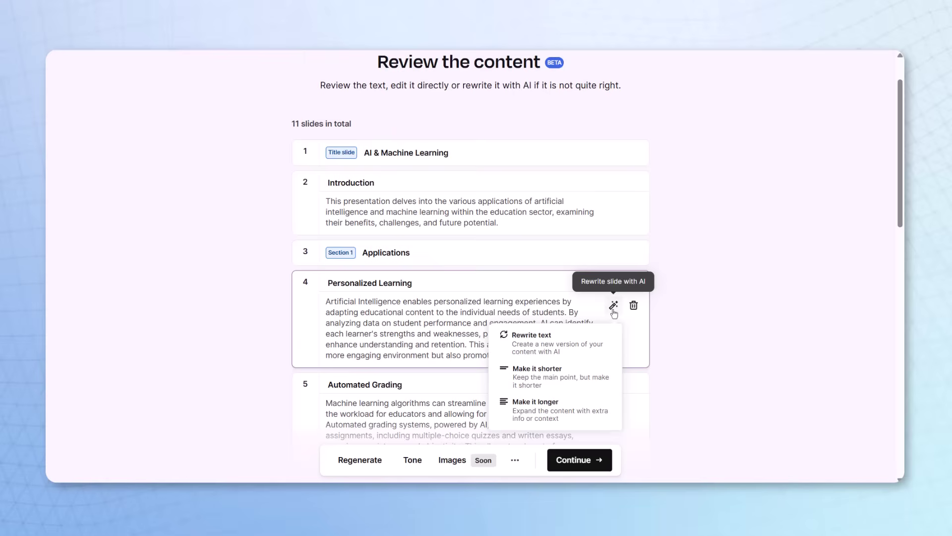
{"action": "left_click", "coordinate": [572, 344]}
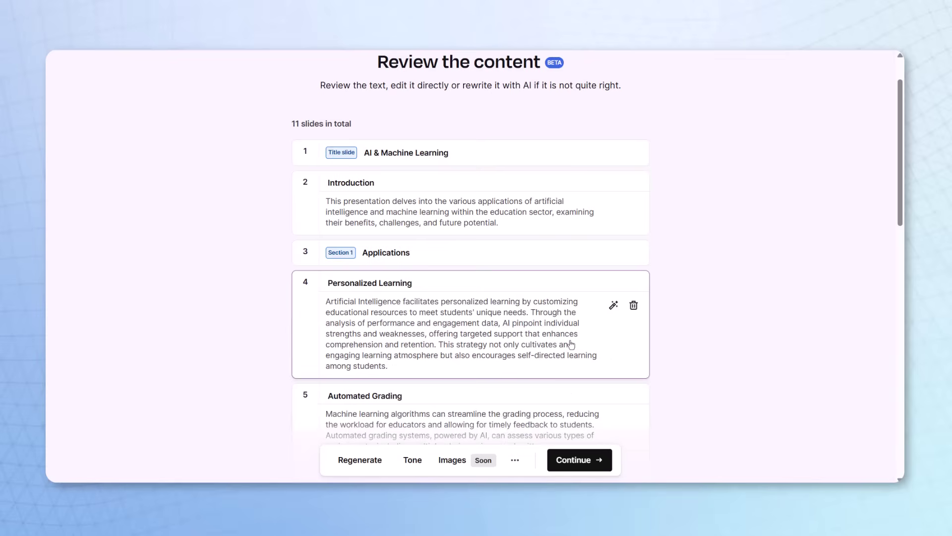
{"action": "left_click", "coordinate": [574, 460]}
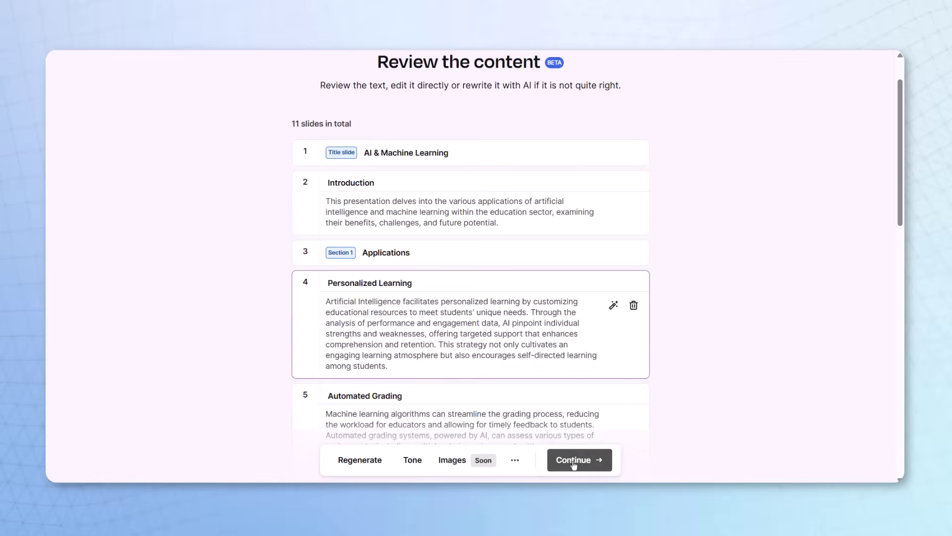
Generate the presentation in the Time to Travel to India theme, then download and open the .pptx.
{"action": "scroll", "coordinate": [560, 279], "scroll_direction": "down", "scroll_amount": 4}
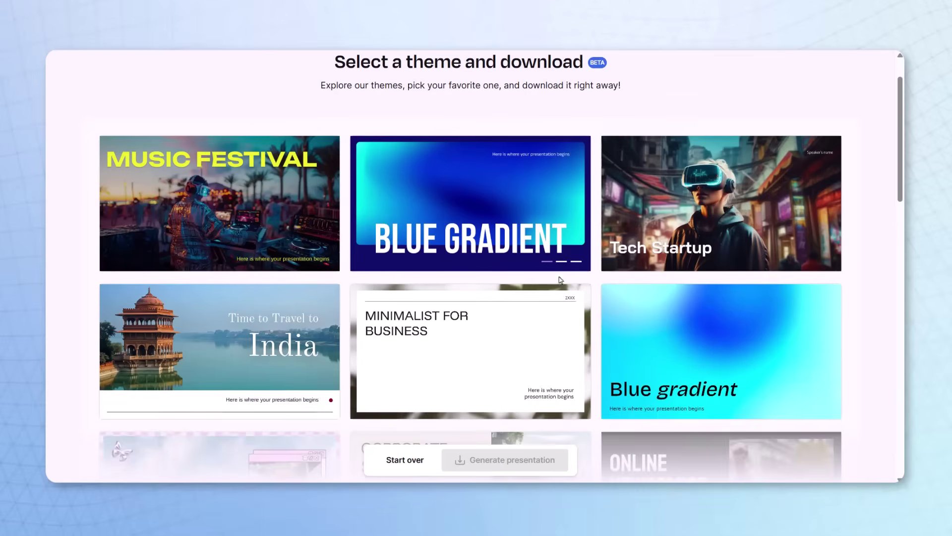
{"action": "scroll", "coordinate": [561, 280], "scroll_direction": "down", "scroll_amount": 3}
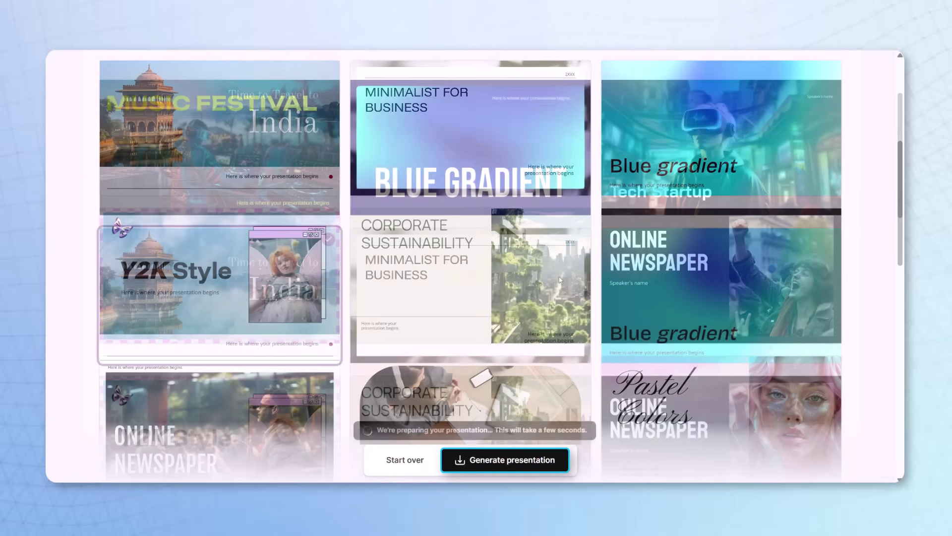
{"action": "left_click", "coordinate": [463, 468]}
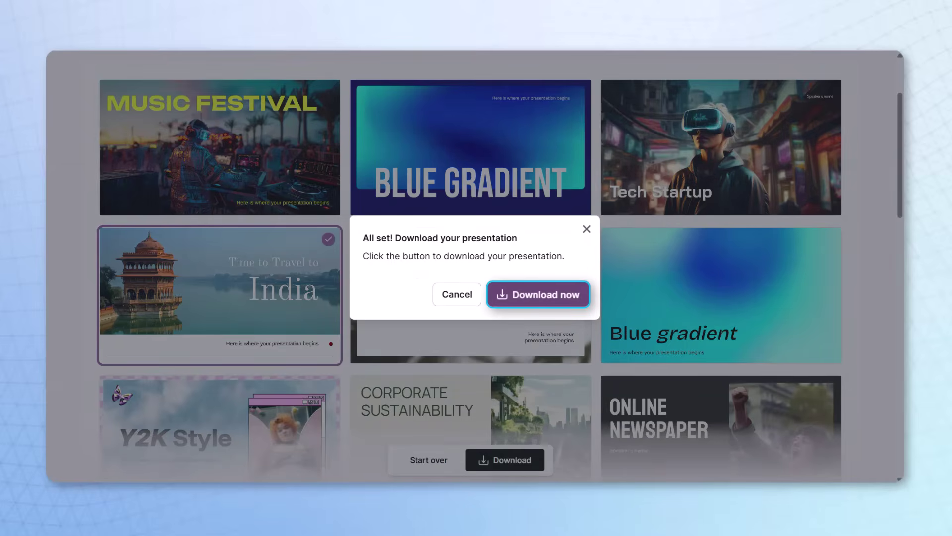
{"action": "key", "text": "Return"}
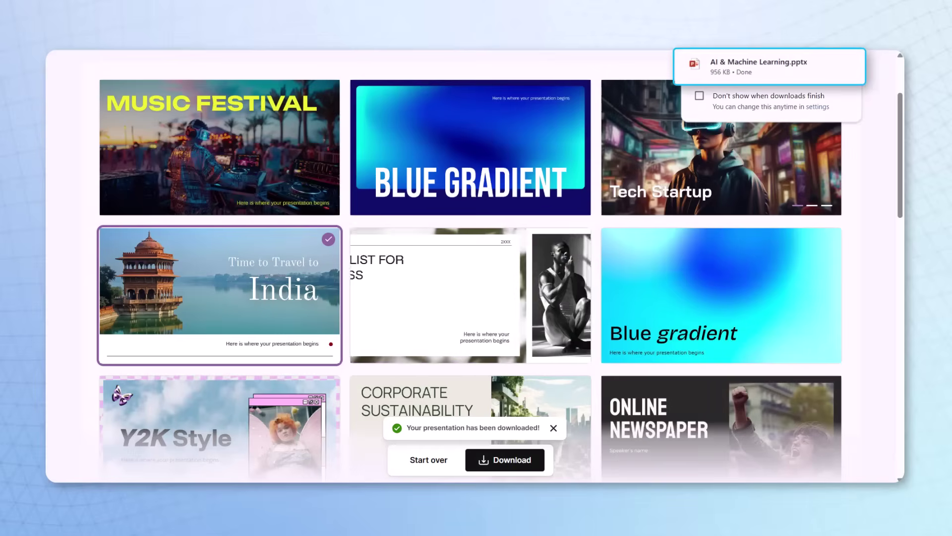
{"action": "key", "text": "Return"}
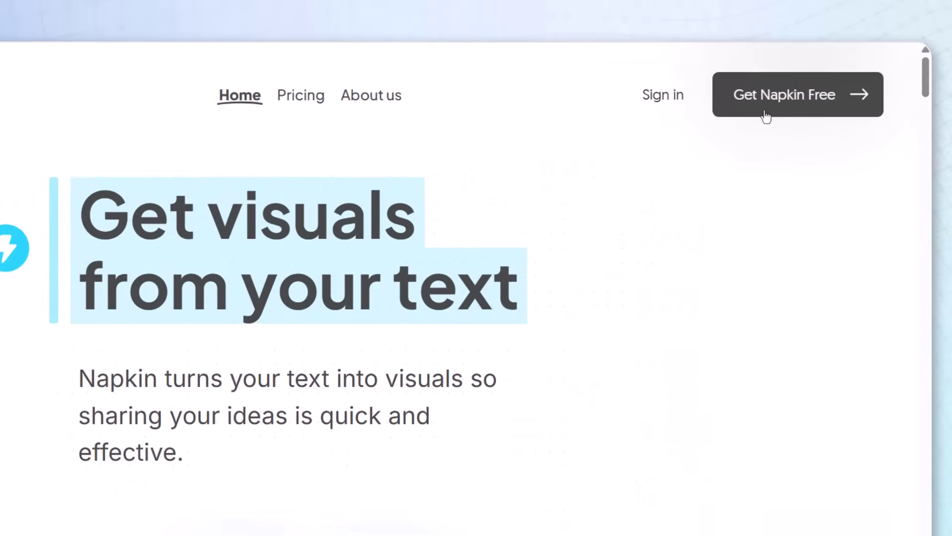
Sign up for Napkin free with Google, allow access, and start the first napkin.
{"action": "left_click", "coordinate": [767, 115]}
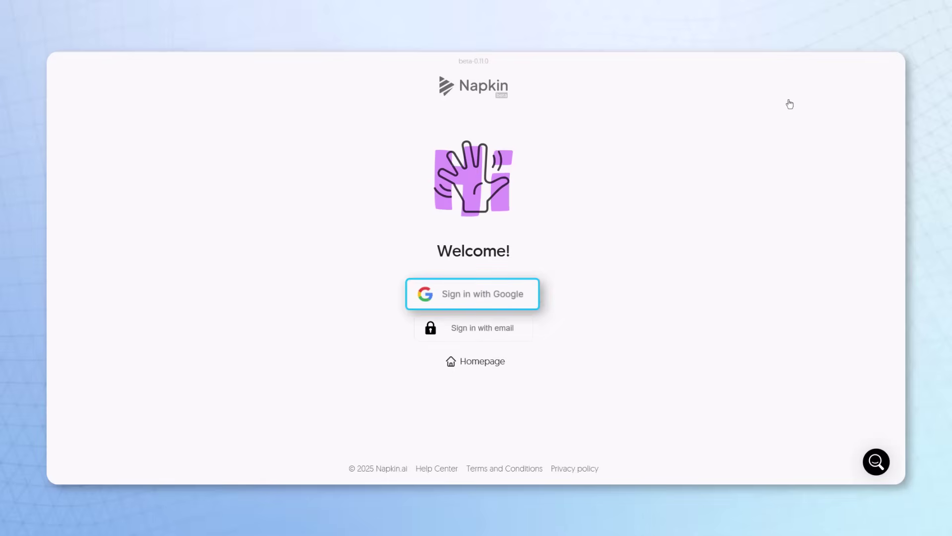
{"action": "left_click", "coordinate": [472, 297]}
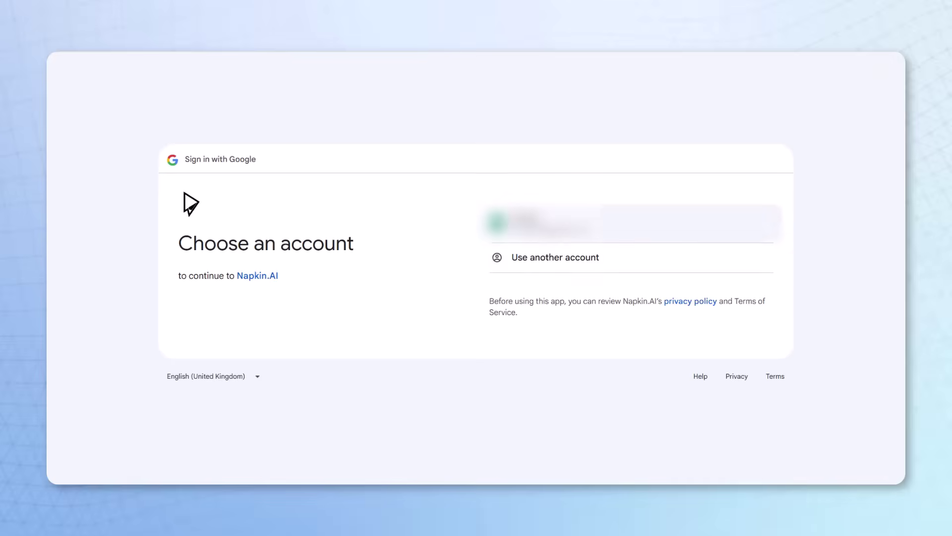
{"action": "left_click", "coordinate": [560, 226]}
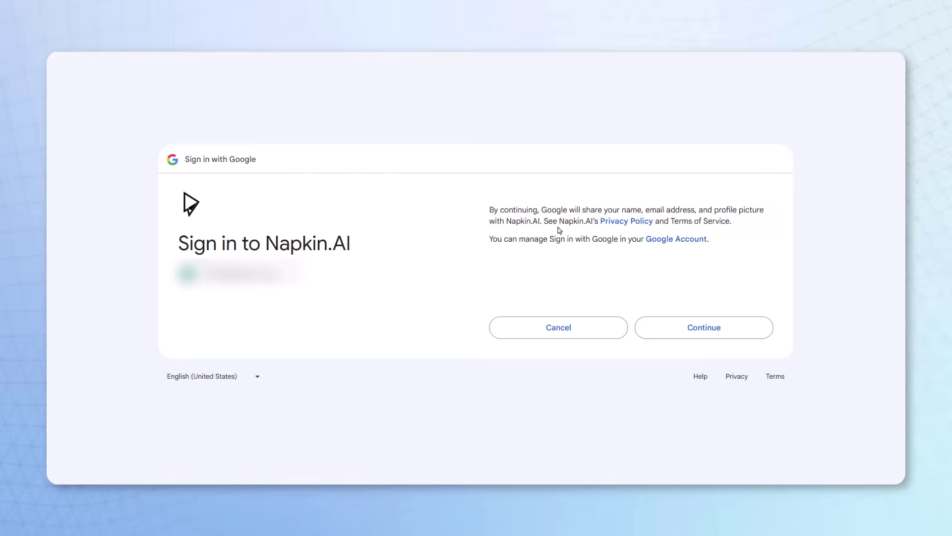
{"action": "left_click", "coordinate": [708, 328]}
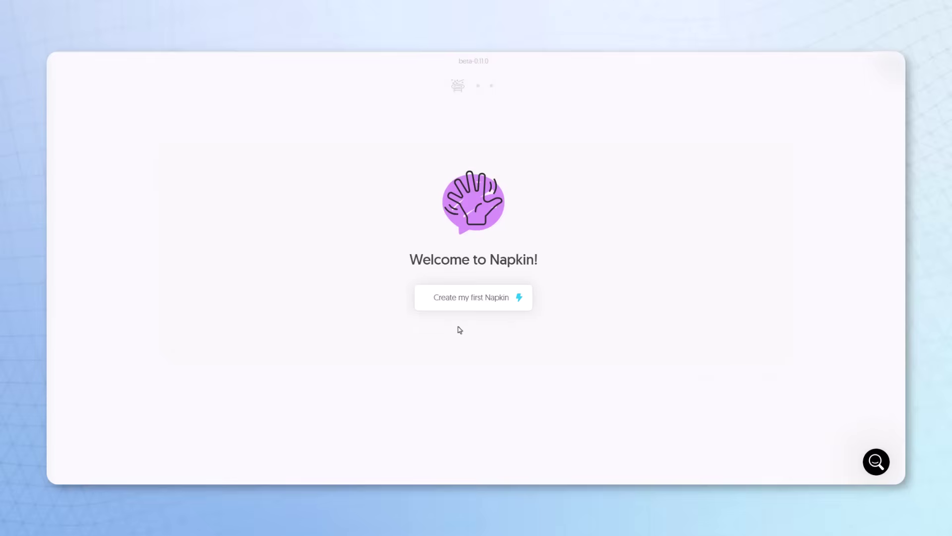
{"action": "left_click", "coordinate": [461, 306]}
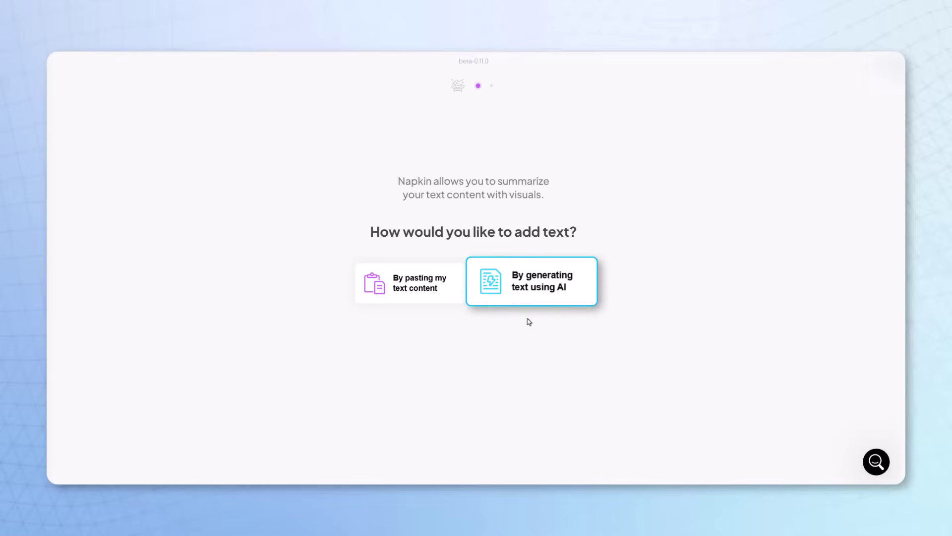
Have Napkin AI write text from the prompt 'Generate a complete HR policy manual'.
{"action": "left_click", "coordinate": [519, 301]}
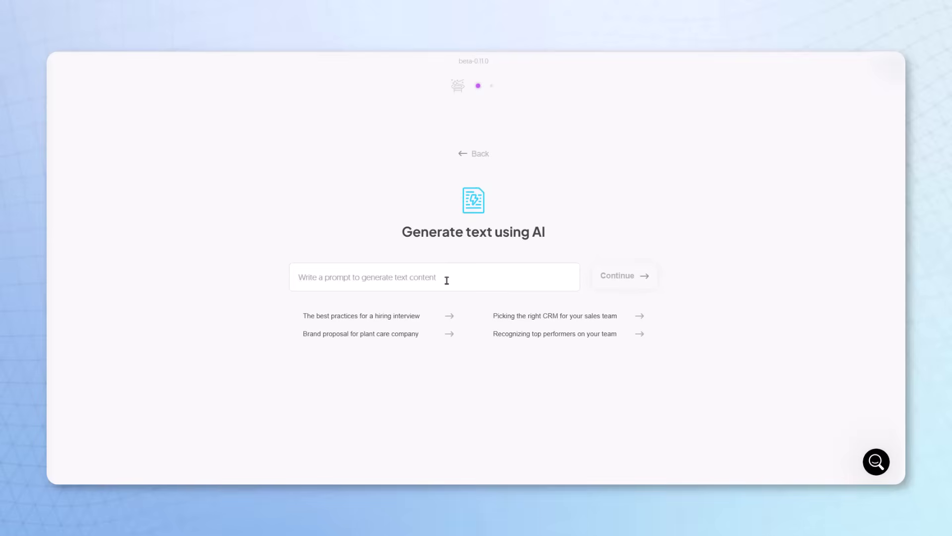
{"action": "type", "text": "Generate a complete HR policy manual"}
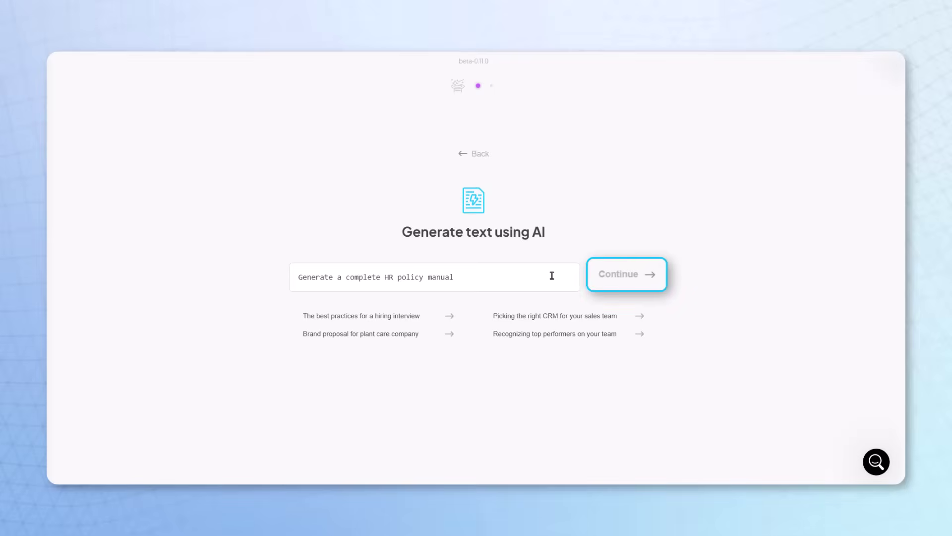
{"action": "left_click", "coordinate": [623, 276]}
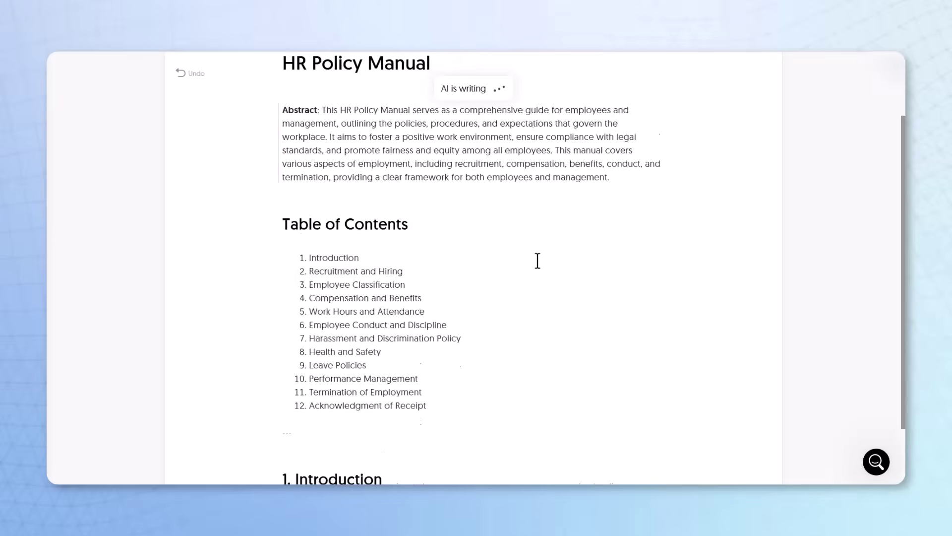
{"action": "scroll", "coordinate": [538, 261], "scroll_direction": "up", "scroll_amount": 2}
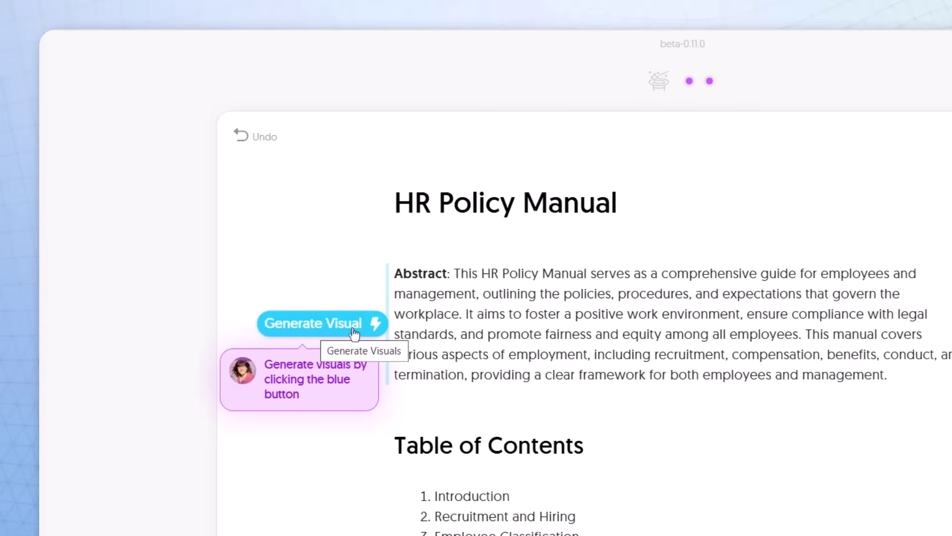
Generate a visual for the abstract and browse its pillar, semicircle and umbrella styles.
{"action": "left_click", "coordinate": [374, 328]}
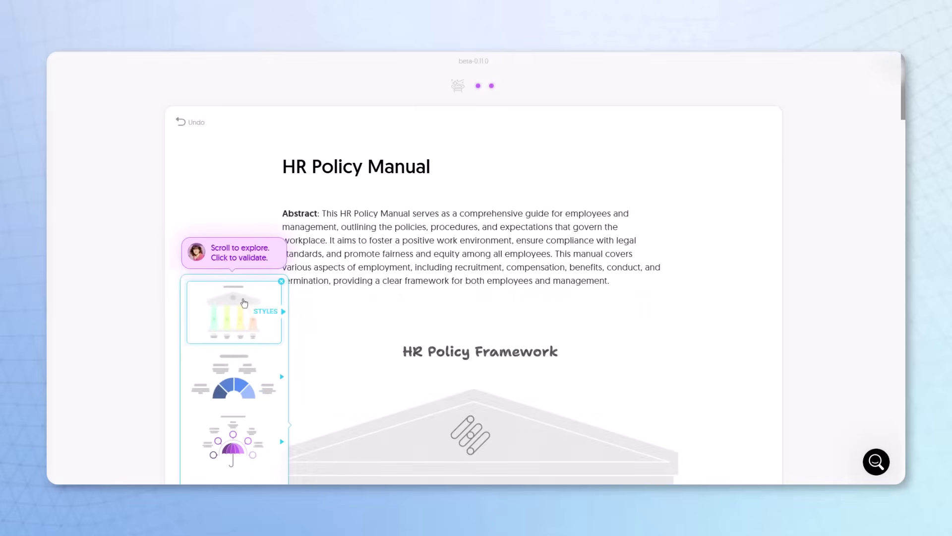
{"action": "scroll", "coordinate": [366, 312], "scroll_direction": "down", "scroll_amount": 3}
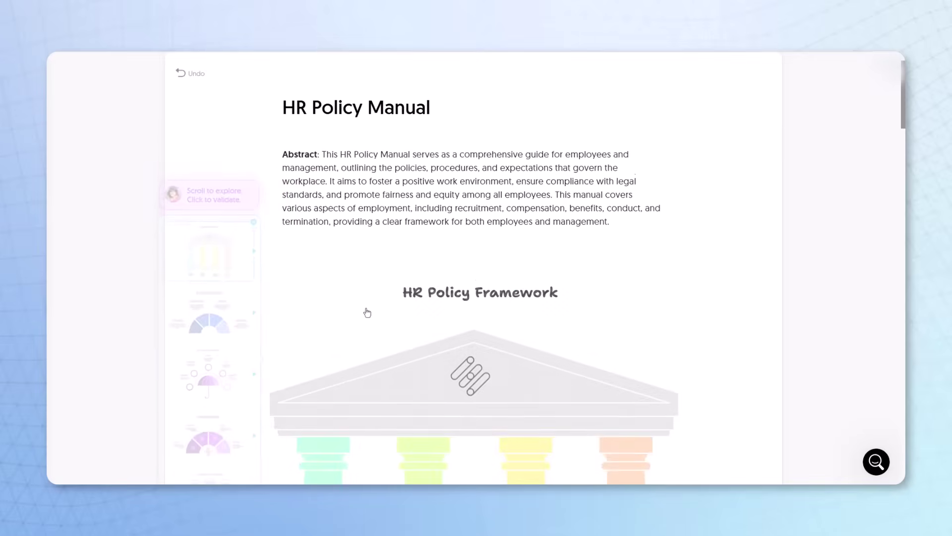
{"action": "scroll", "coordinate": [214, 216], "scroll_direction": "down", "scroll_amount": 1}
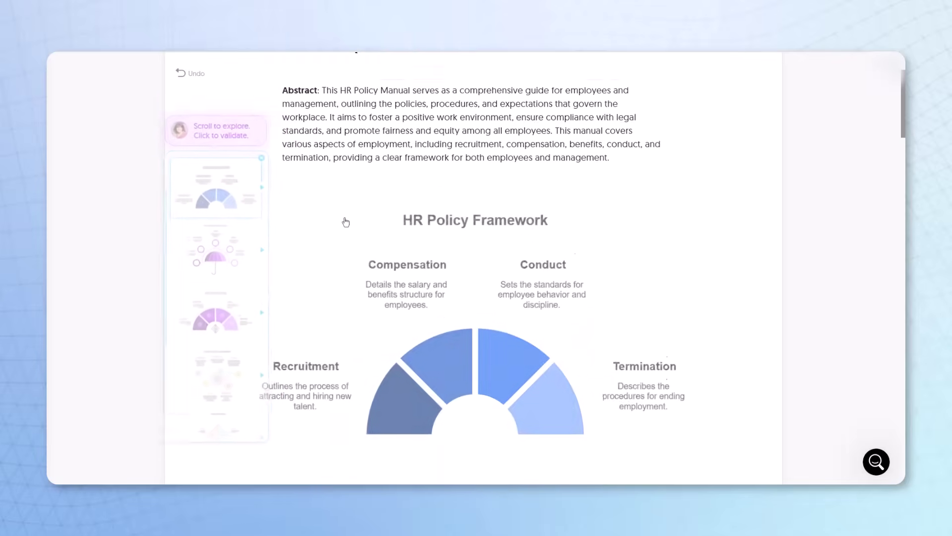
{"action": "scroll", "coordinate": [342, 219], "scroll_direction": "down", "scroll_amount": 2}
{"action": "scroll", "coordinate": [226, 147], "scroll_direction": "up", "scroll_amount": 1}
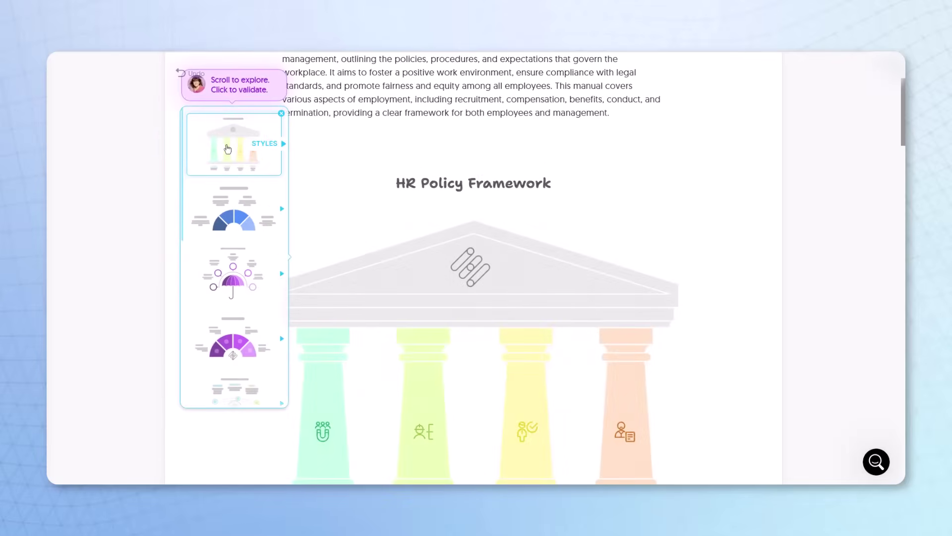
{"action": "scroll", "coordinate": [338, 196], "scroll_direction": "up", "scroll_amount": 3}
{"action": "scroll", "coordinate": [340, 195], "scroll_direction": "down", "scroll_amount": 6}
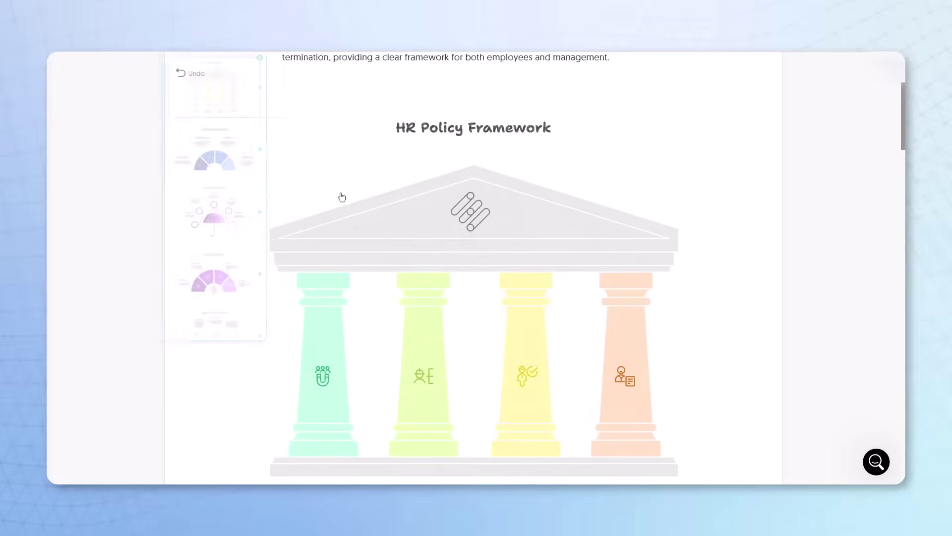
{"action": "scroll", "coordinate": [283, 154], "scroll_direction": "up", "scroll_amount": 2}
{"action": "scroll", "coordinate": [224, 218], "scroll_direction": "down", "scroll_amount": 1}
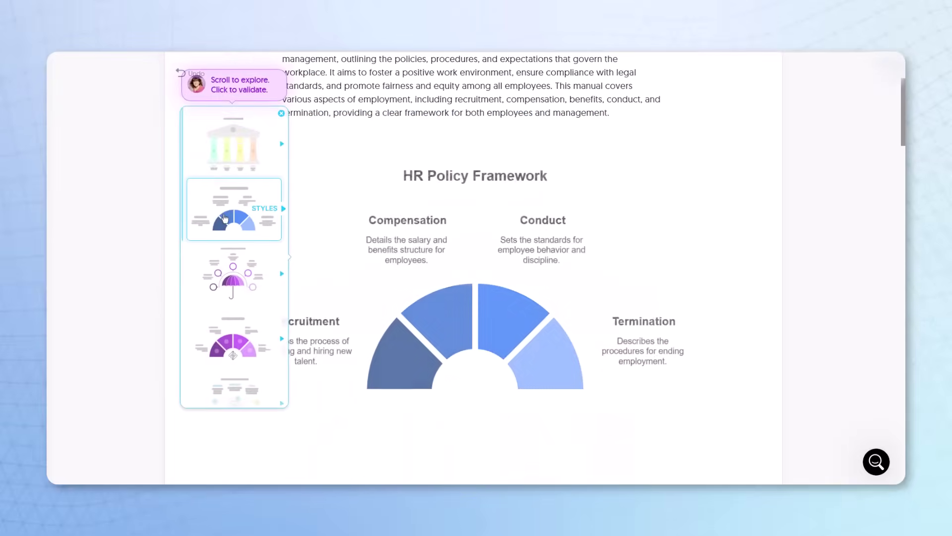
{"action": "scroll", "coordinate": [225, 218], "scroll_direction": "down", "scroll_amount": 1}
{"action": "scroll", "coordinate": [391, 292], "scroll_direction": "down", "scroll_amount": 1}
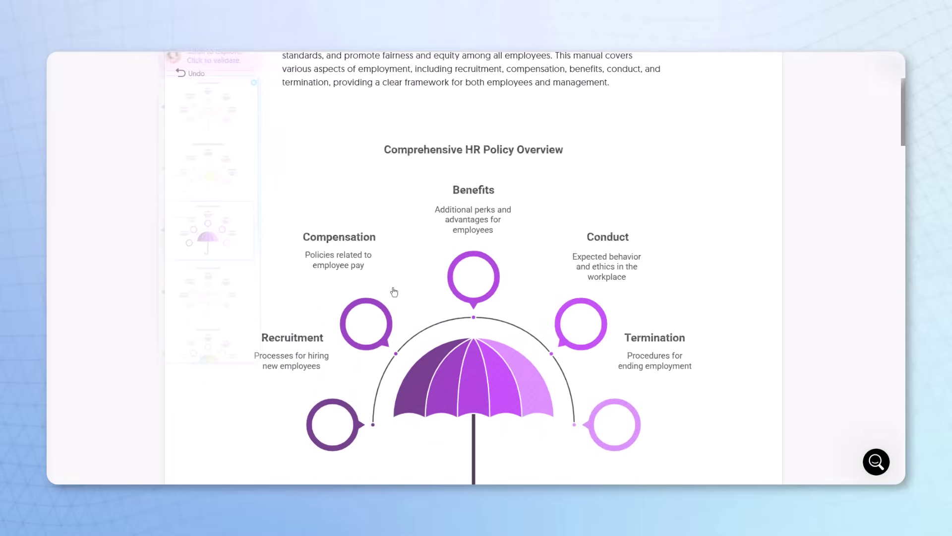
{"action": "scroll", "coordinate": [227, 216], "scroll_direction": "down", "scroll_amount": 1}
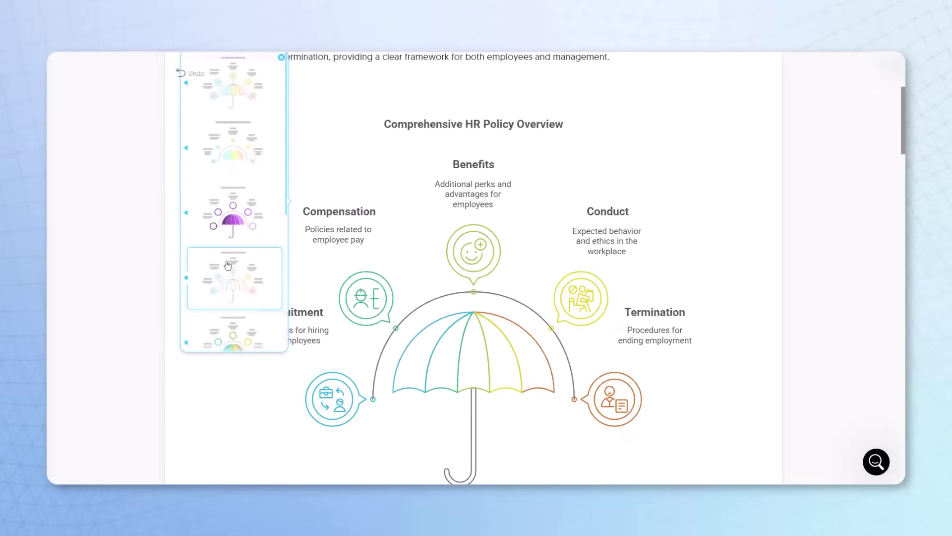
Apply the pastel rainbow umbrella style and select the Comprehensive HR Policy Overview title.
{"action": "left_click", "coordinate": [230, 226]}
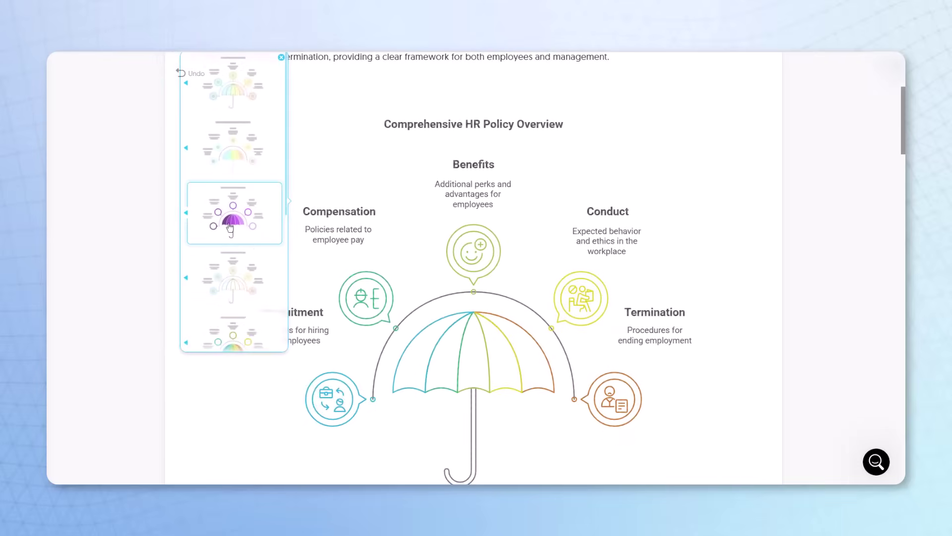
{"action": "left_click", "coordinate": [244, 171]}
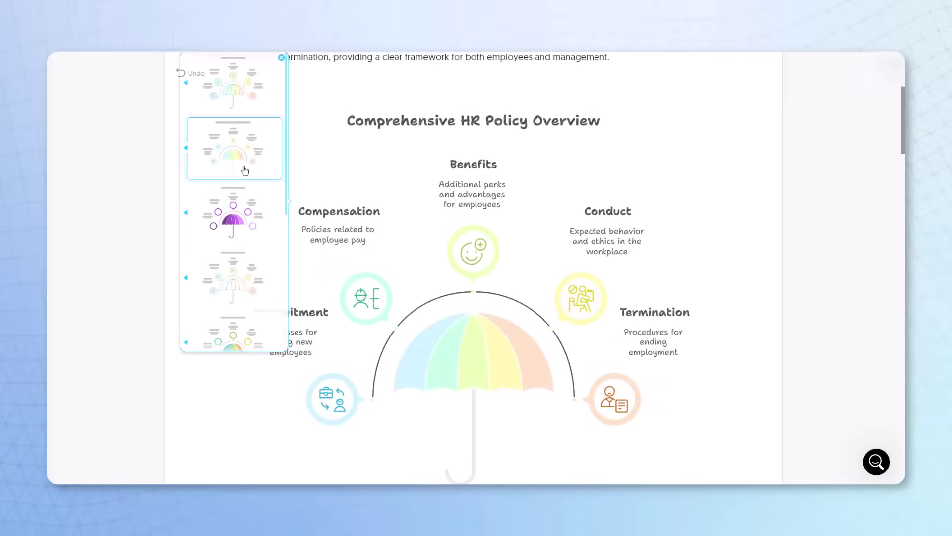
{"action": "left_click", "coordinate": [458, 155]}
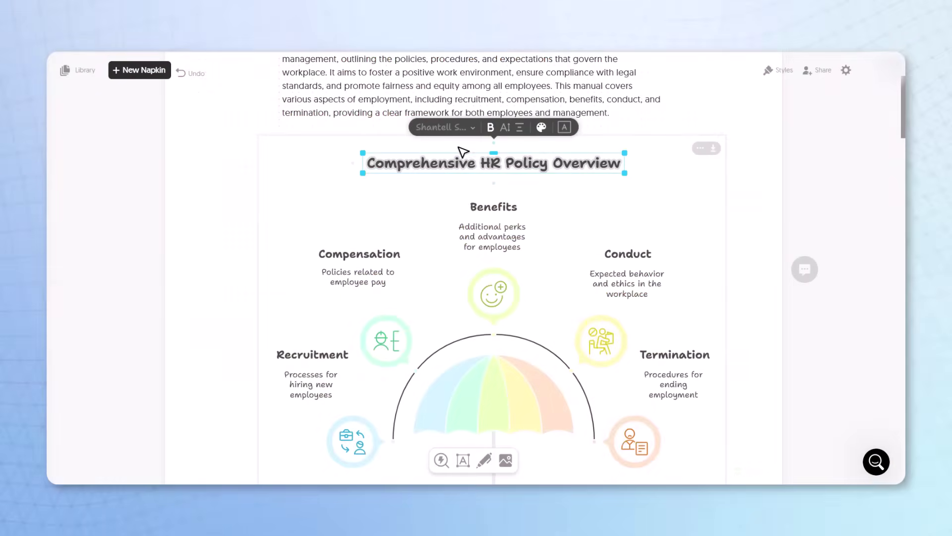
Change the Comprehensive HR Policy Overview title font to M Plus Rounded.
{"action": "left_click", "coordinate": [471, 135]}
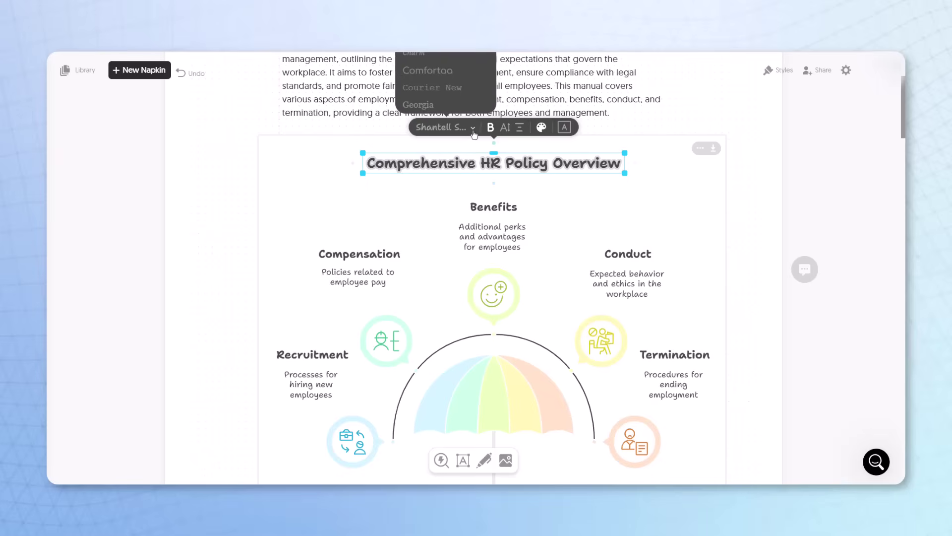
{"action": "scroll", "coordinate": [475, 130], "scroll_direction": "up", "scroll_amount": 2}
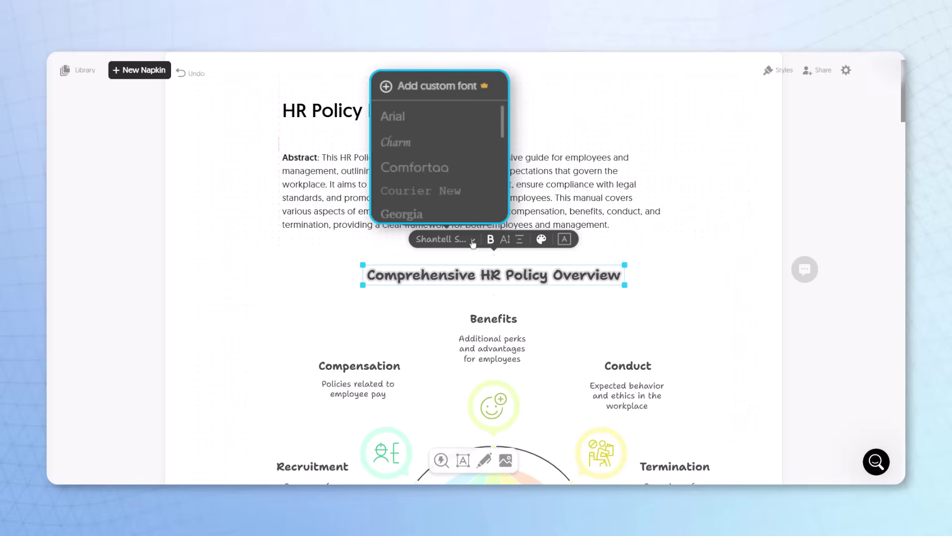
{"action": "scroll", "coordinate": [436, 164], "scroll_direction": "down", "scroll_amount": 2}
{"action": "left_click", "coordinate": [426, 193]}
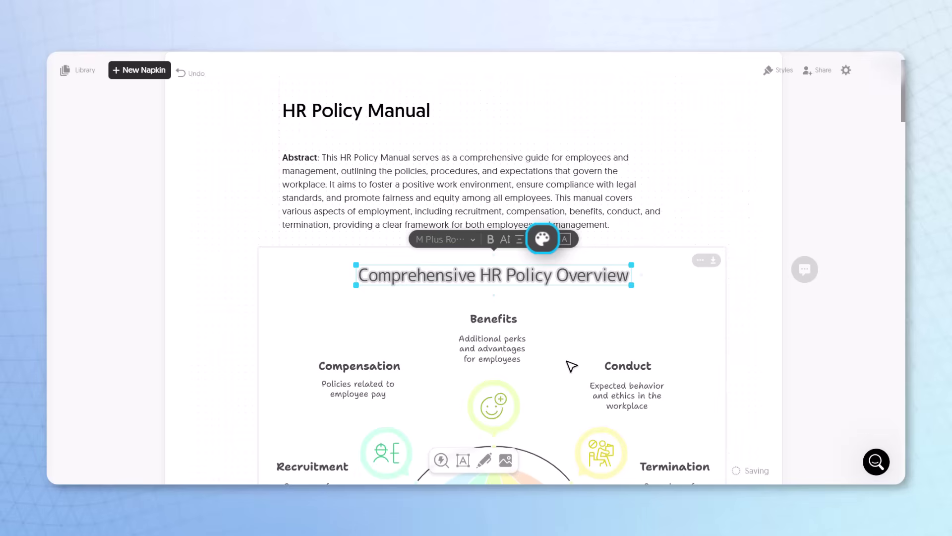
{"action": "scroll", "coordinate": [571, 366], "scroll_direction": "down", "scroll_amount": 3}
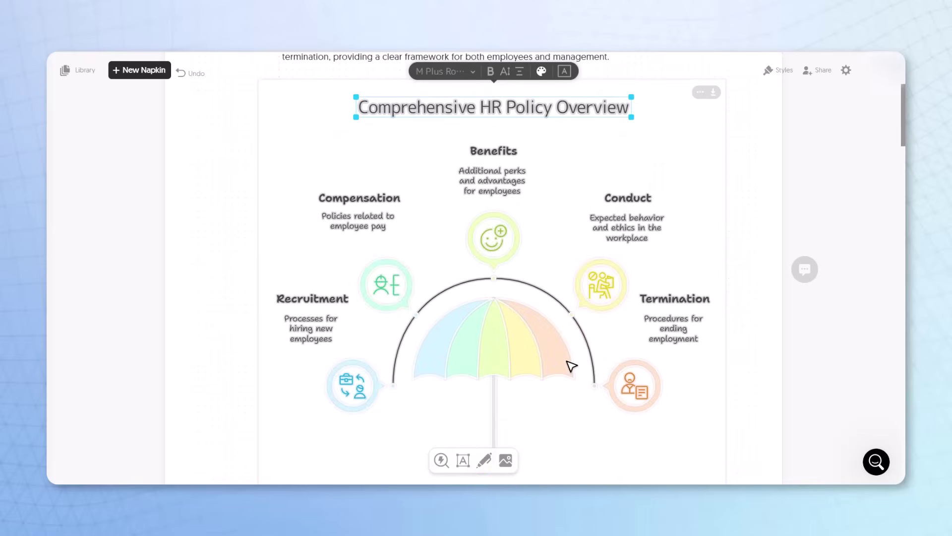
{"action": "scroll", "coordinate": [572, 367], "scroll_direction": "down", "scroll_amount": 1}
{"action": "scroll", "coordinate": [572, 366], "scroll_direction": "up", "scroll_amount": 2}
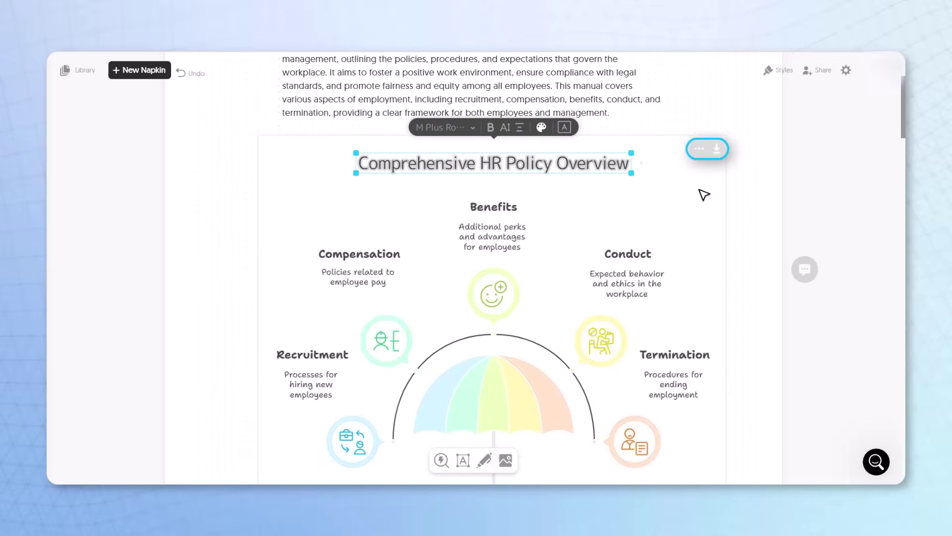
Open Export Visual for the umbrella infographic and leave PNG as the format.
{"action": "left_click", "coordinate": [713, 148]}
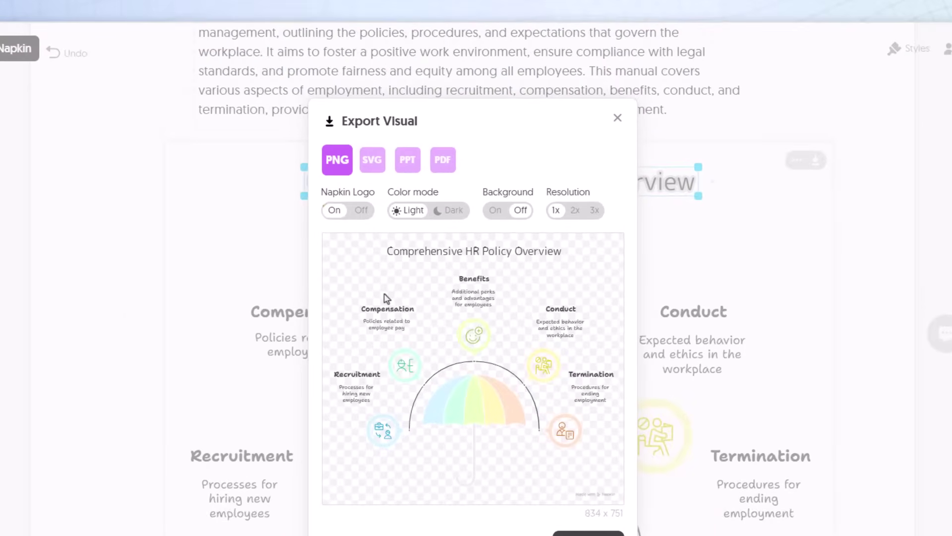
{"action": "key", "text": "Tab"}
{"action": "key", "text": "Tab"}
{"action": "key", "text": "Tab"}
{"action": "key", "text": "Tab"}
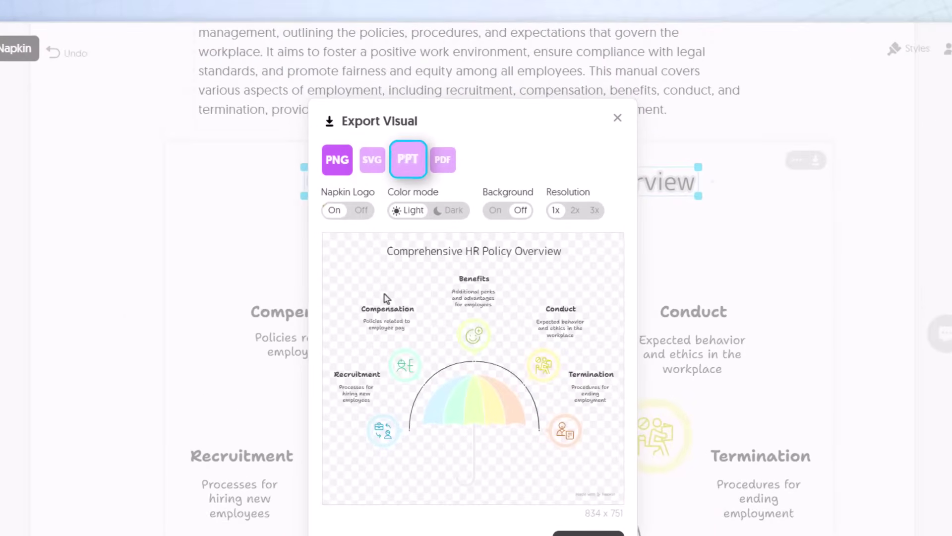
{"action": "key", "text": "Tab"}
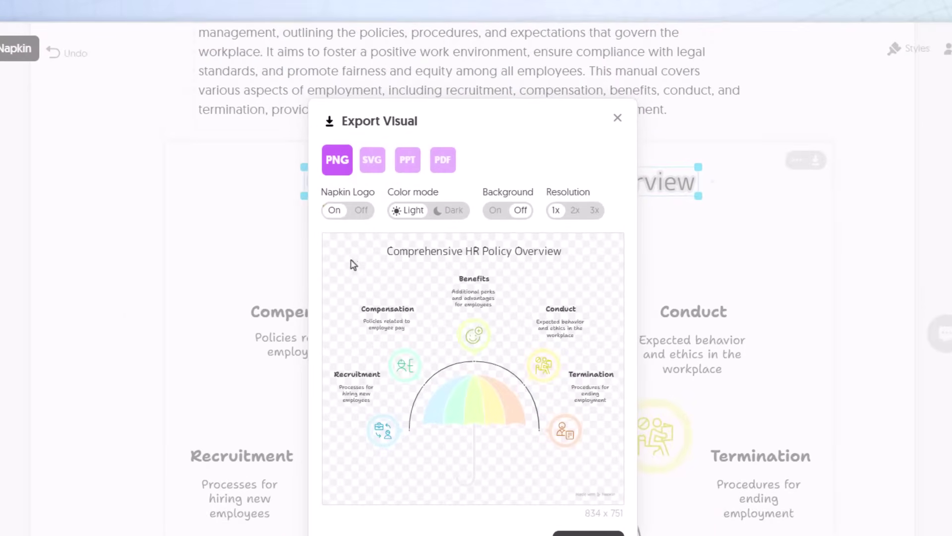
{"action": "key", "text": "Tab"}
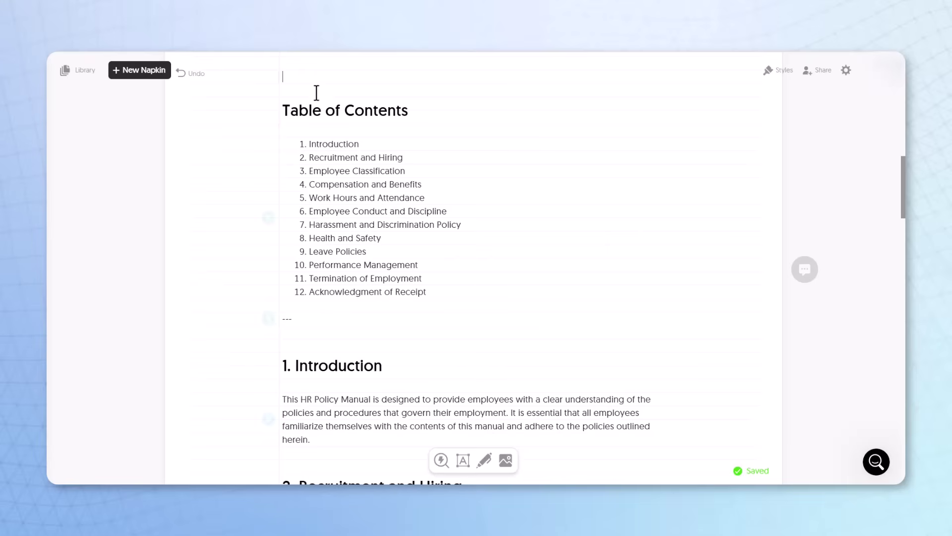
Select the 12-item Table of Contents, open export for the HR Policy Areas visual, then return to the umbrella.
{"action": "left_click_drag", "start_coordinate": [283, 105], "coordinate": [439, 298]}
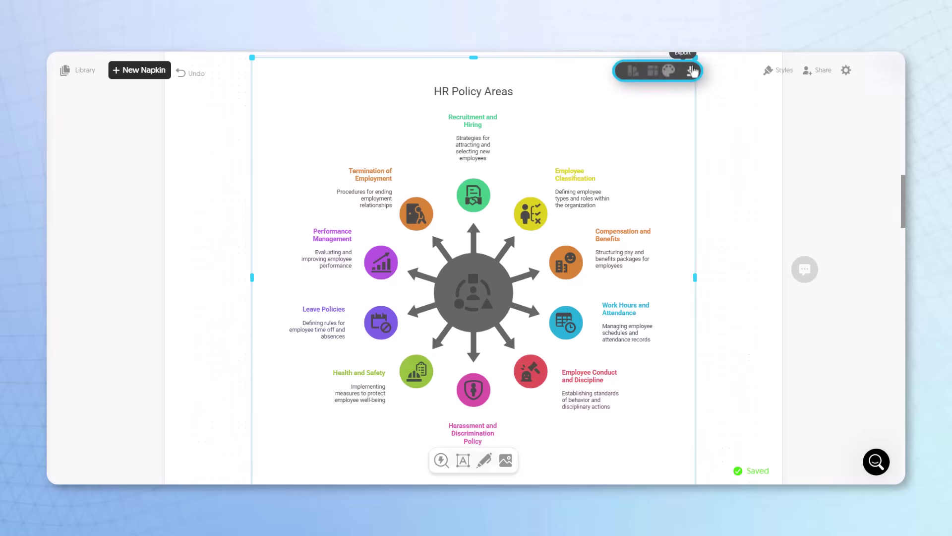
{"action": "left_click", "coordinate": [693, 71]}
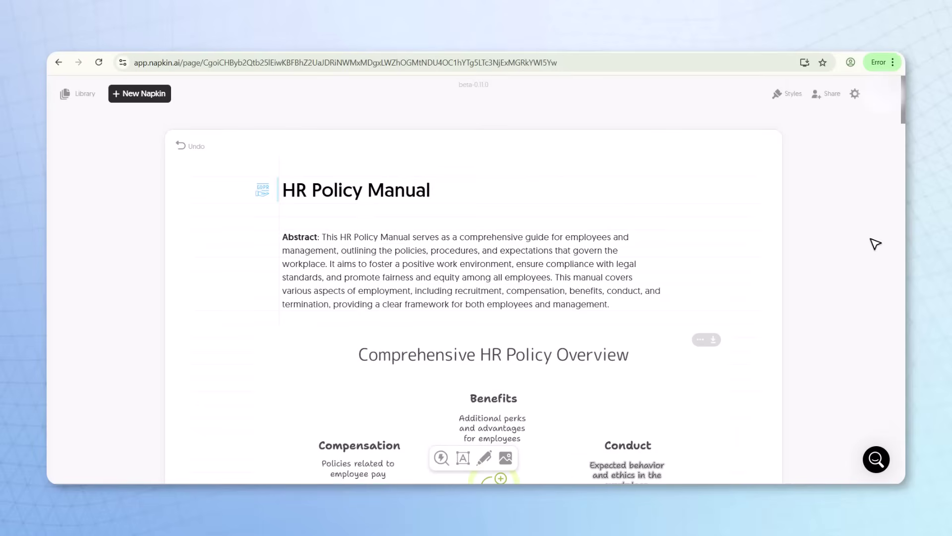
{"action": "scroll", "coordinate": [875, 243], "scroll_direction": "down", "scroll_amount": 10}
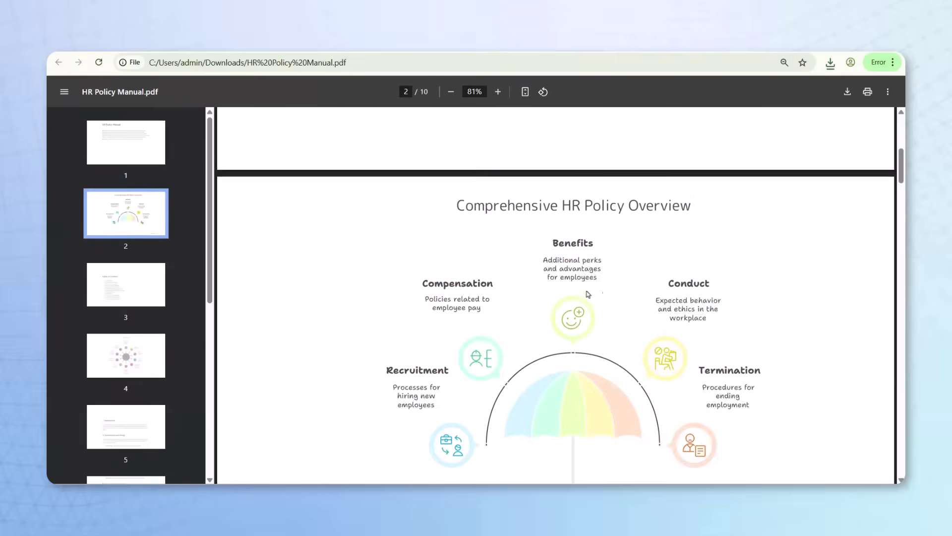
Scroll through HR Policy Manual.pdf to page 10, the 12. Acknowledgment of Receipt section.
{"action": "scroll", "coordinate": [588, 295], "scroll_direction": "down", "scroll_amount": 4}
{"action": "scroll", "coordinate": [587, 294], "scroll_direction": "up", "scroll_amount": 2}
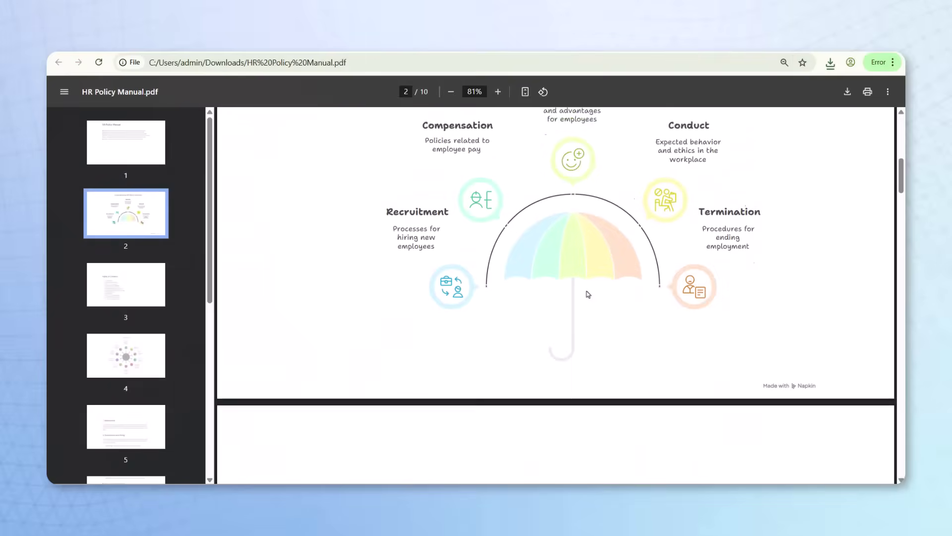
{"action": "scroll", "coordinate": [588, 294], "scroll_direction": "down", "scroll_amount": 1}
{"action": "scroll", "coordinate": [587, 294], "scroll_direction": "down", "scroll_amount": 14}
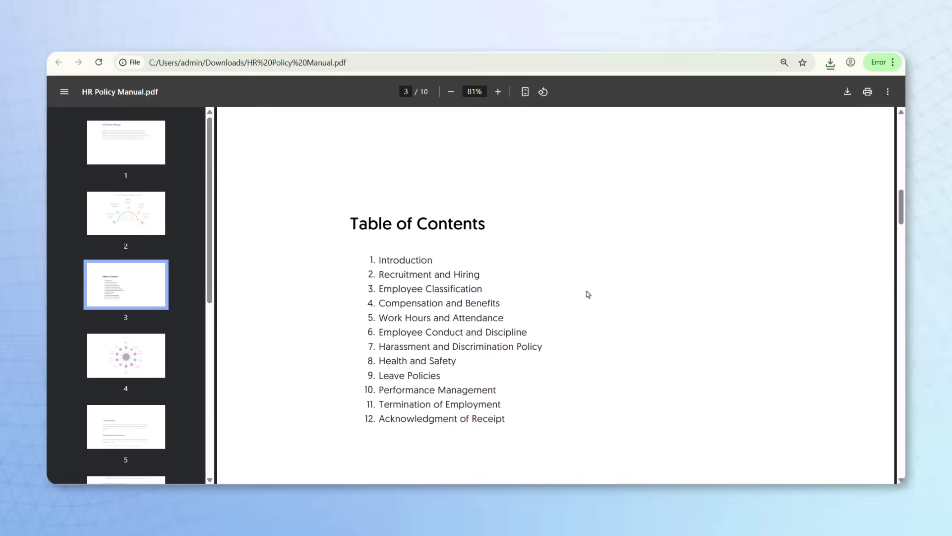
{"action": "scroll", "coordinate": [588, 295], "scroll_direction": "down", "scroll_amount": 12}
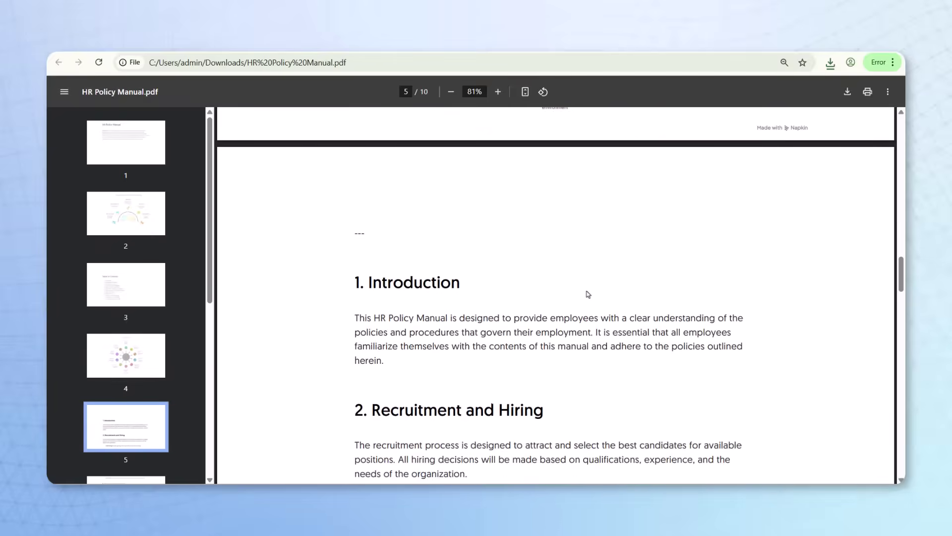
{"action": "scroll", "coordinate": [588, 294], "scroll_direction": "down", "scroll_amount": 15}
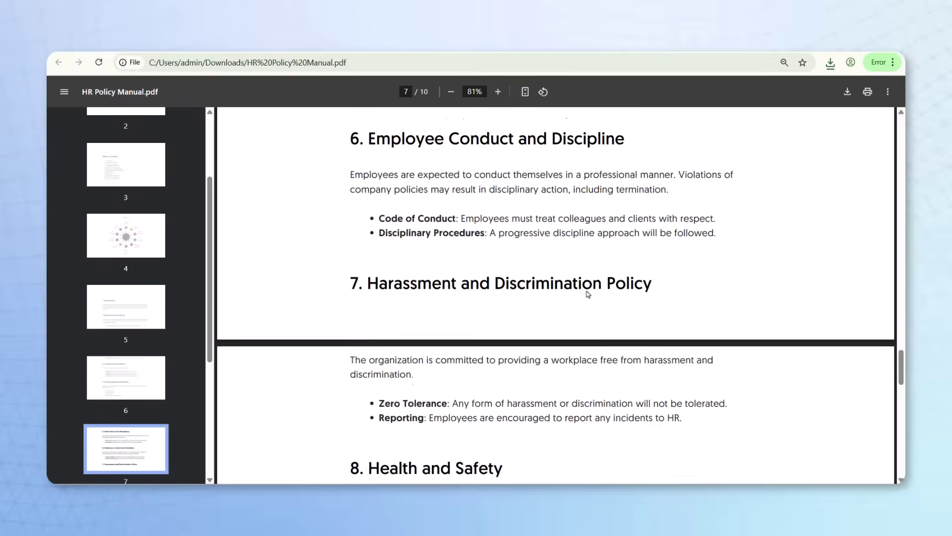
{"action": "scroll", "coordinate": [587, 294], "scroll_direction": "down", "scroll_amount": 7}
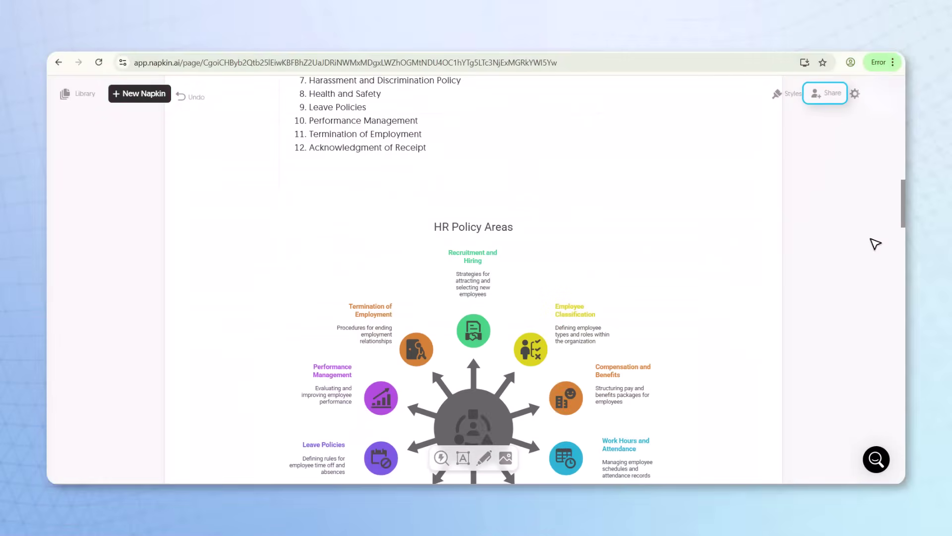
Open Share > Download PDF for the HR napkin: single continuous page, light mode, logo on.
{"action": "scroll", "coordinate": [873, 242], "scroll_direction": "up", "scroll_amount": 10}
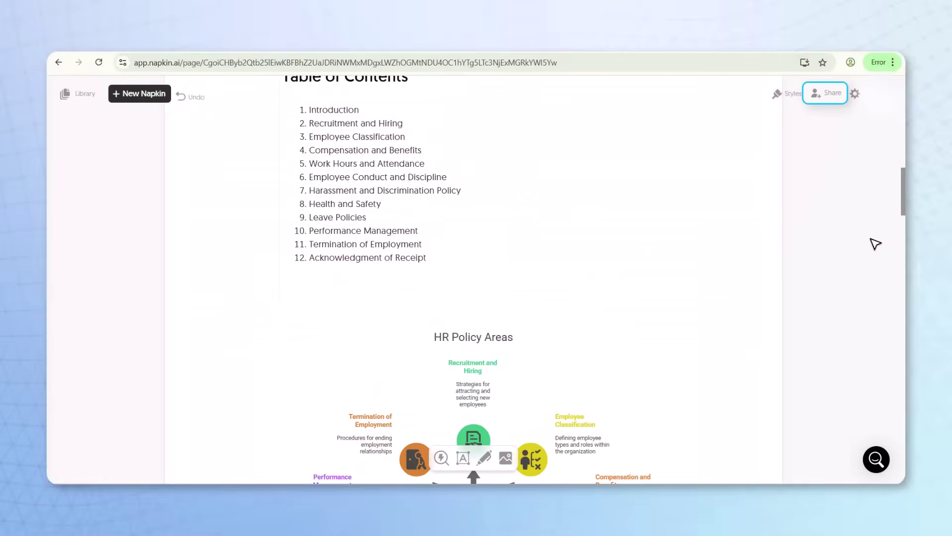
{"action": "scroll", "coordinate": [871, 160], "scroll_direction": "up", "scroll_amount": 3}
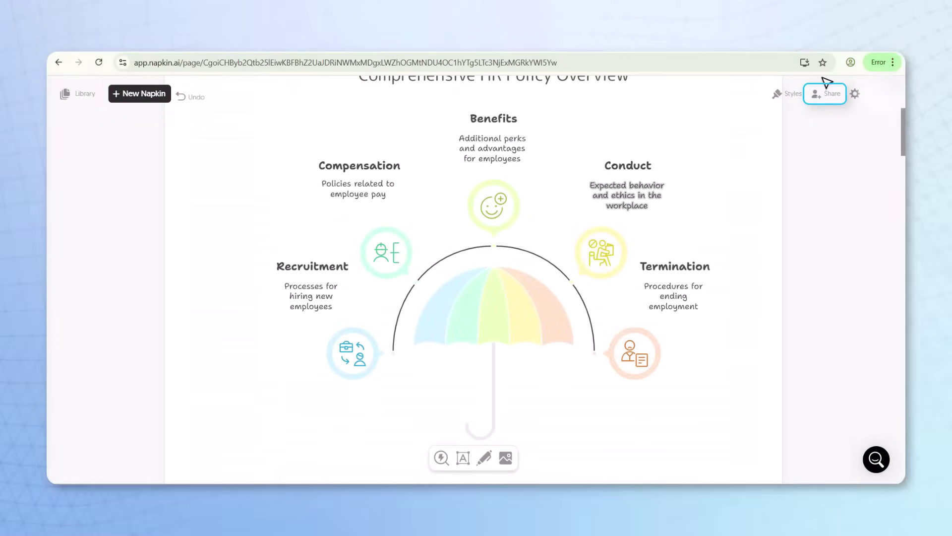
{"action": "left_click", "coordinate": [830, 94]}
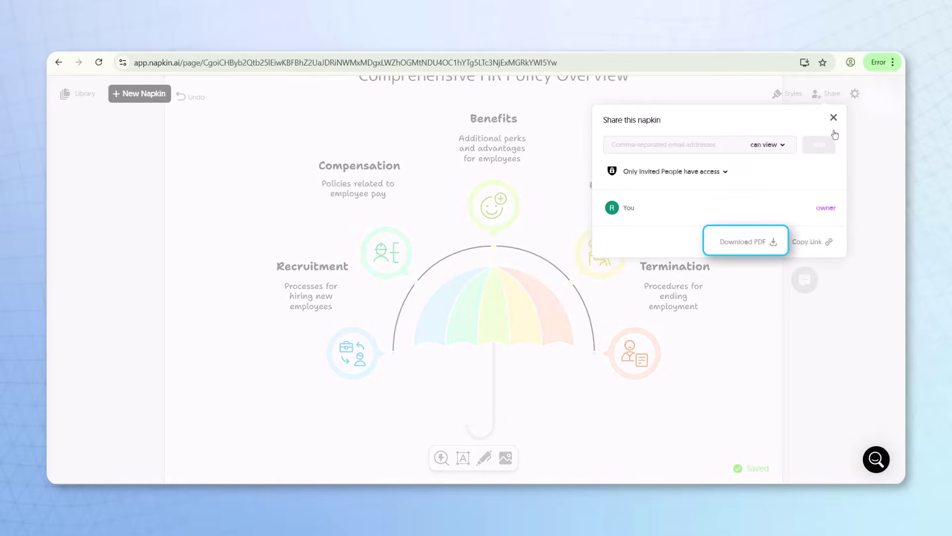
{"action": "left_click", "coordinate": [772, 242]}
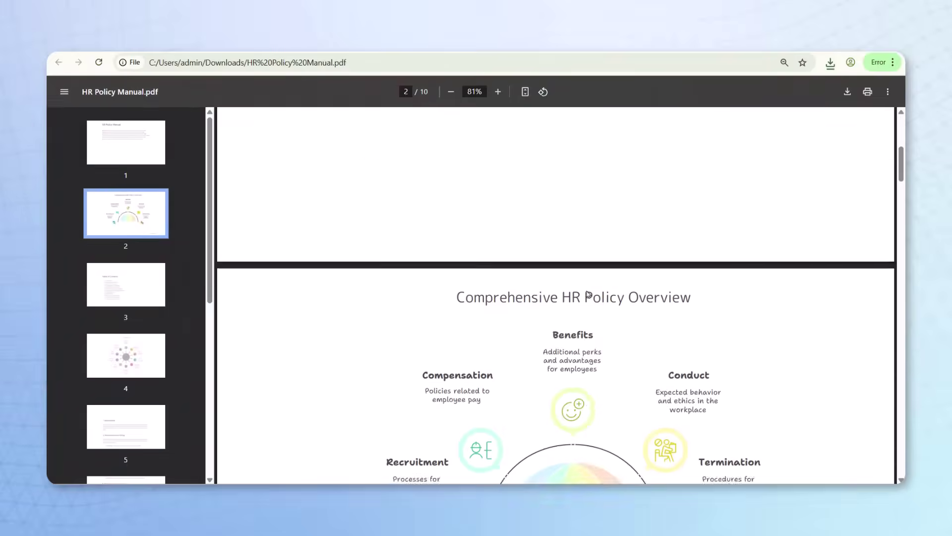
Scroll through all 10 pages of the exported HR Policy Manual and its infographics.
{"action": "scroll", "coordinate": [588, 294], "scroll_direction": "down", "scroll_amount": 5}
{"action": "scroll", "coordinate": [588, 294], "scroll_direction": "up", "scroll_amount": 2}
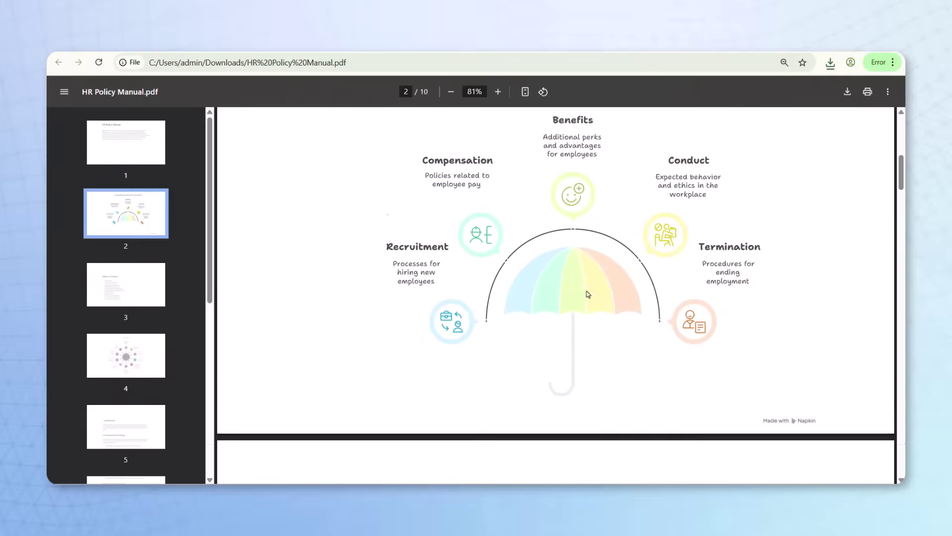
{"action": "scroll", "coordinate": [588, 294], "scroll_direction": "down", "scroll_amount": 7}
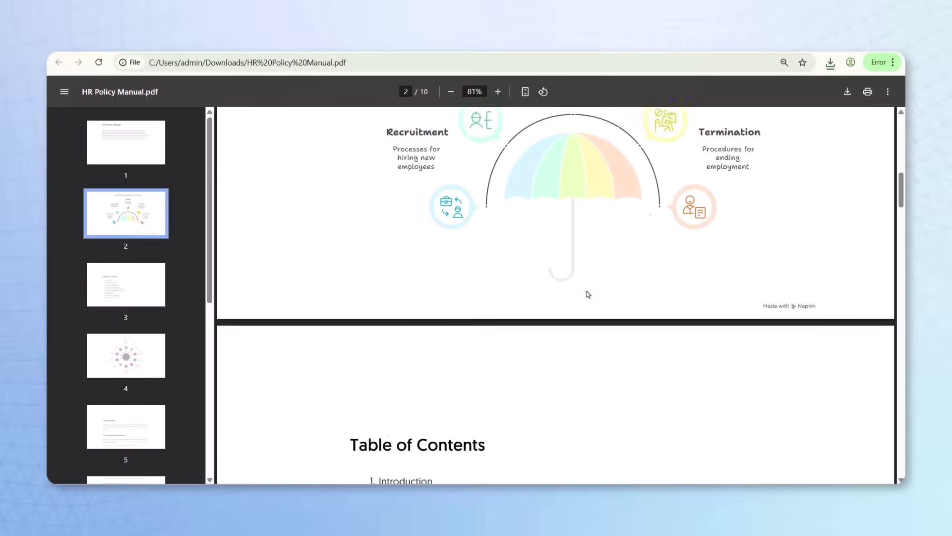
{"action": "scroll", "coordinate": [589, 294], "scroll_direction": "down", "scroll_amount": 14}
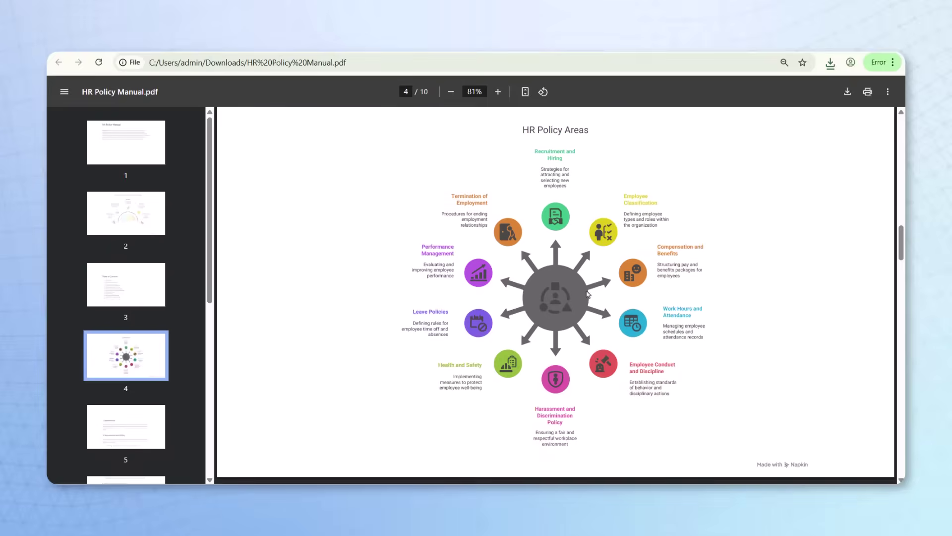
{"action": "scroll", "coordinate": [588, 294], "scroll_direction": "down", "scroll_amount": 10}
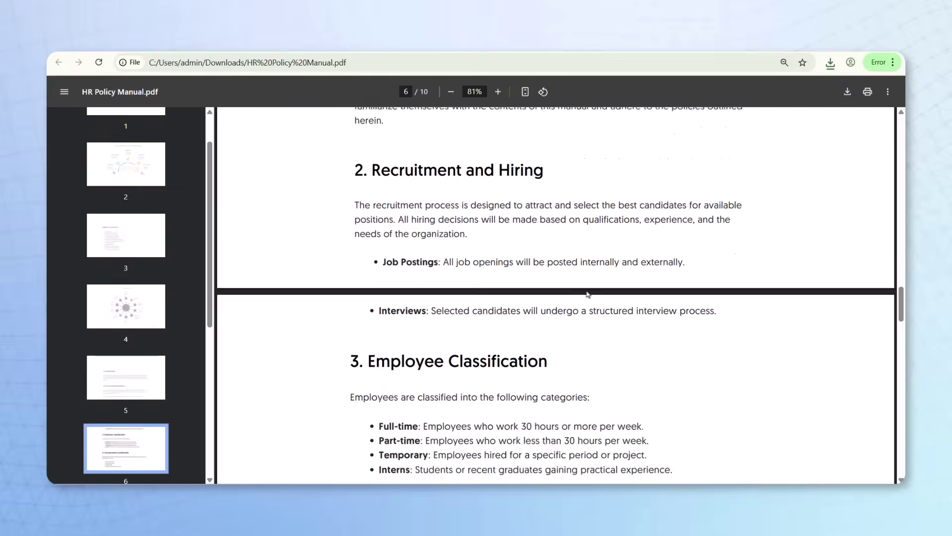
{"action": "scroll", "coordinate": [589, 294], "scroll_direction": "down", "scroll_amount": 15}
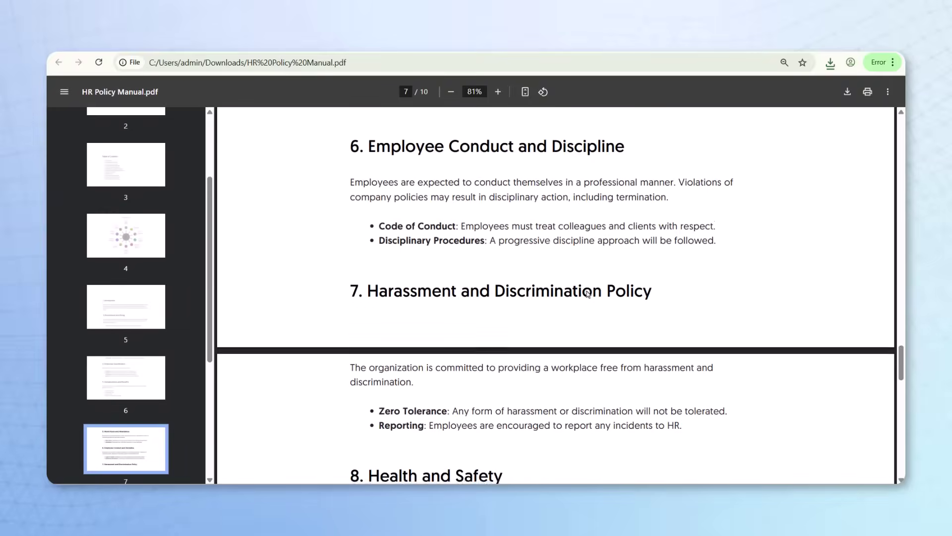
{"action": "scroll", "coordinate": [588, 294], "scroll_direction": "down", "scroll_amount": 12}
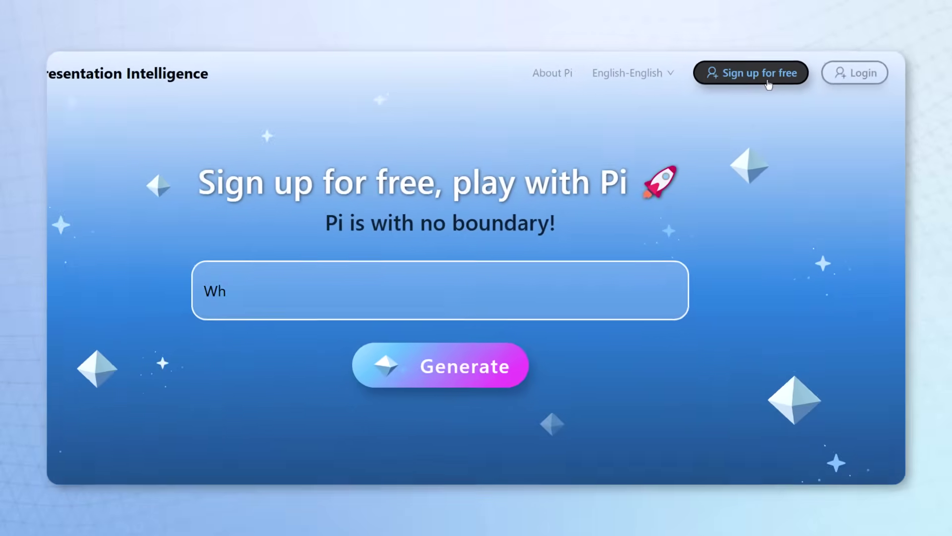
Sign up for Pi with Google, choosing the account and confirming with Continue.
{"action": "left_click", "coordinate": [750, 83]}
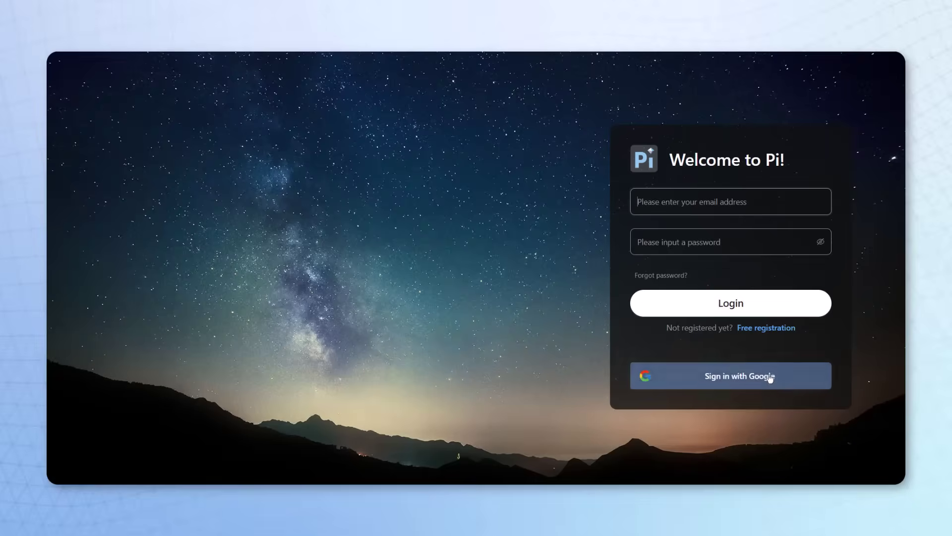
{"action": "left_click", "coordinate": [770, 377]}
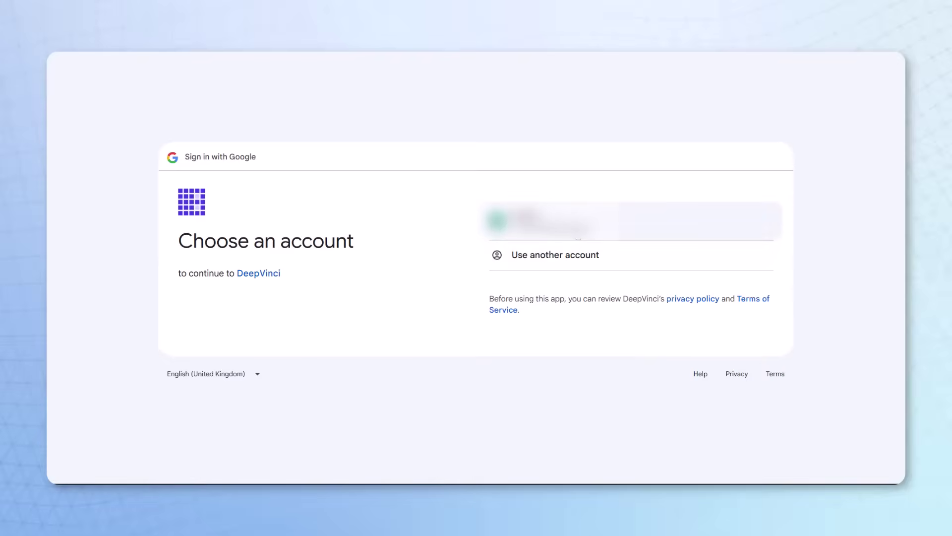
{"action": "left_click", "coordinate": [685, 220]}
{"action": "left_click", "coordinate": [708, 325]}
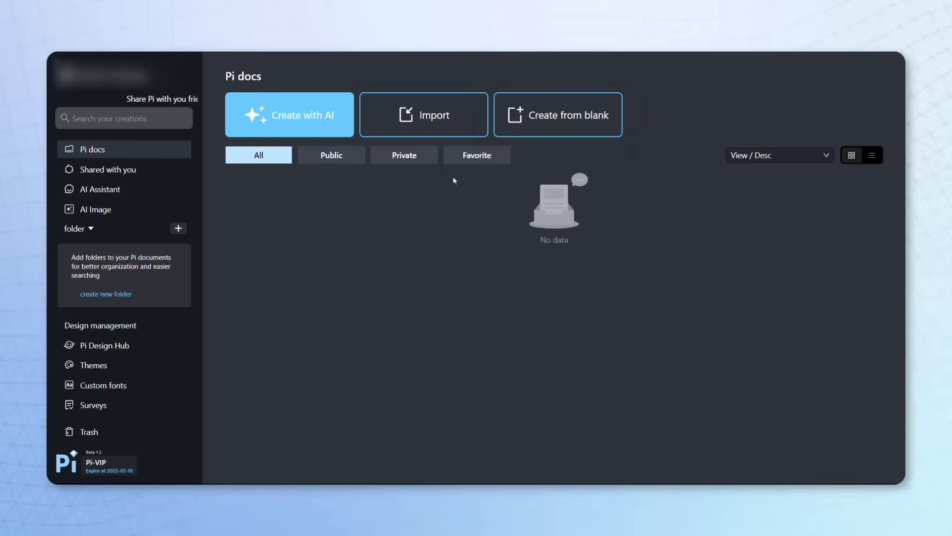
Import the 'Three Powerful Conv…' web article into Pi from its pasted URL (5612 characters).
{"action": "left_click", "coordinate": [446, 124]}
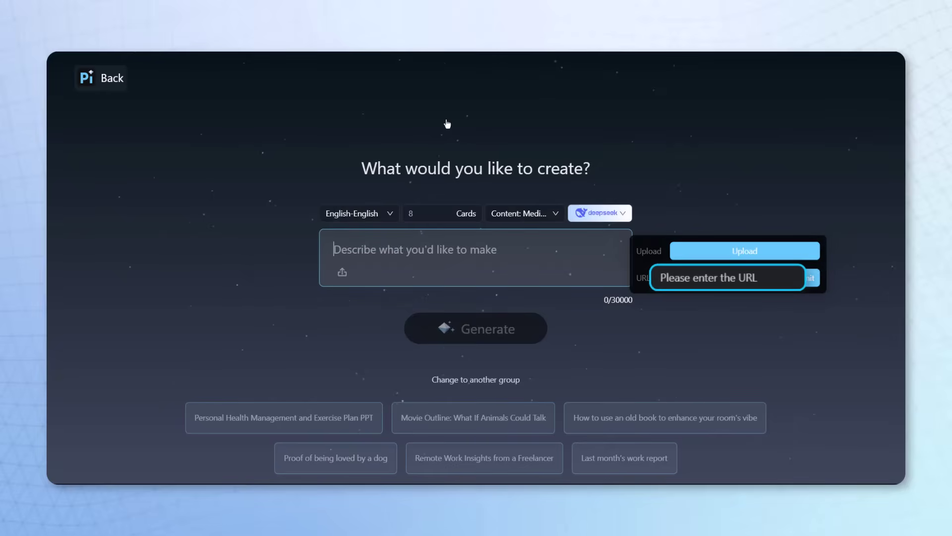
{"action": "mouse_move", "coordinate": [788, 252]}
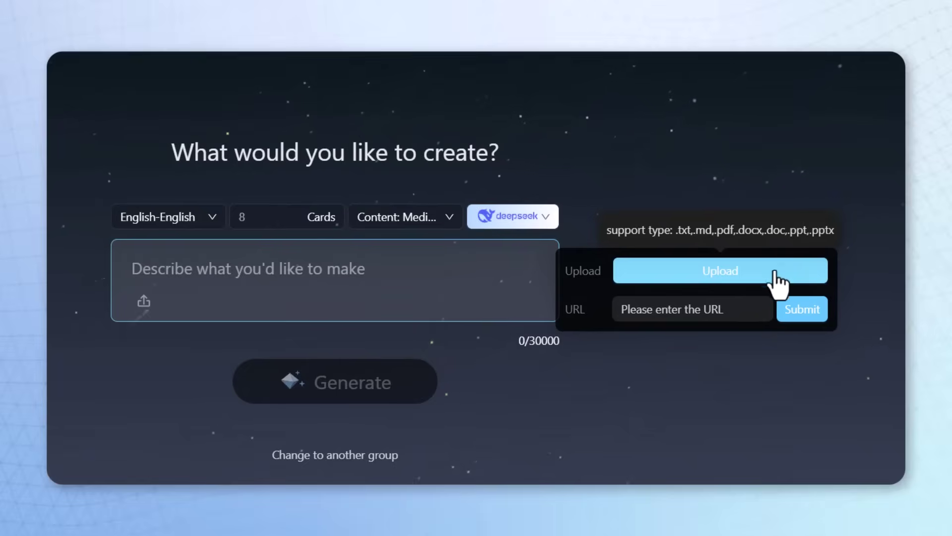
{"action": "left_click", "coordinate": [732, 309]}
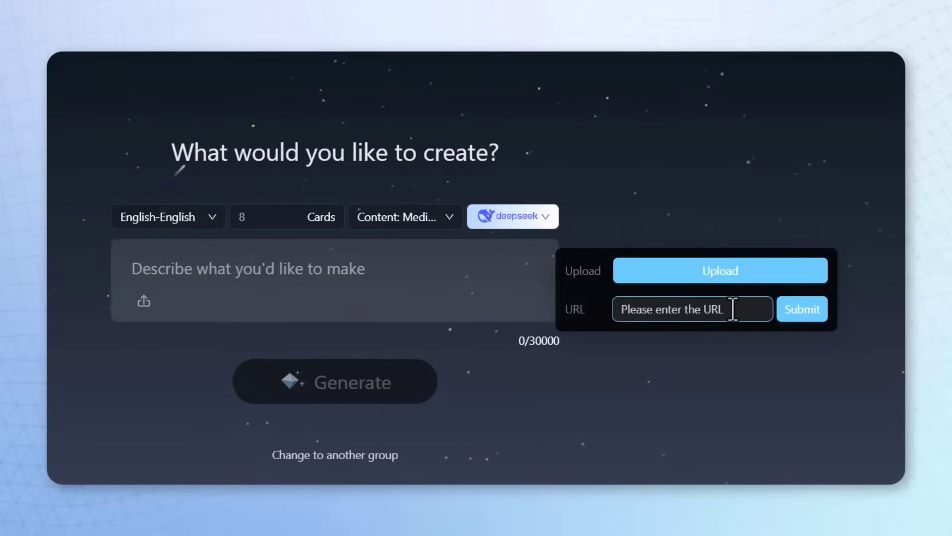
{"action": "key", "text": "ctrl+v"}
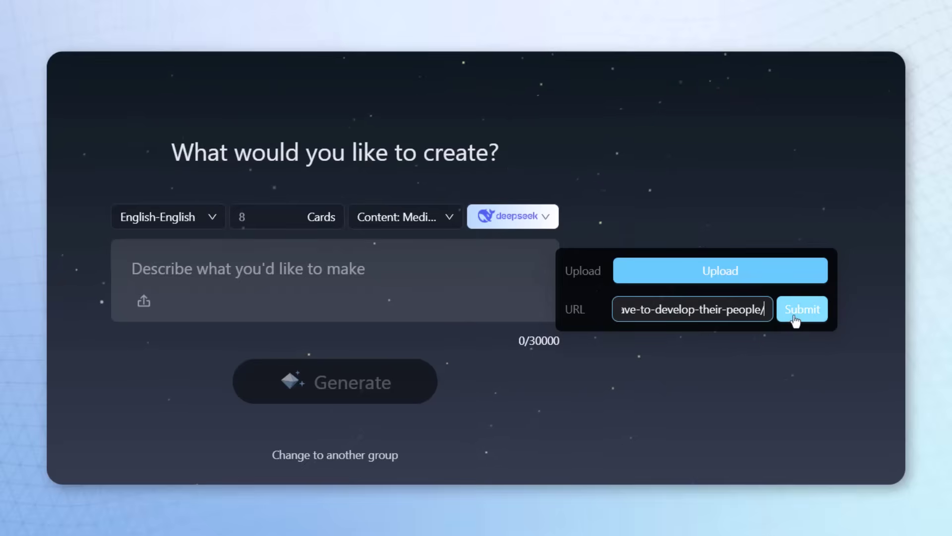
{"action": "left_click", "coordinate": [796, 320]}
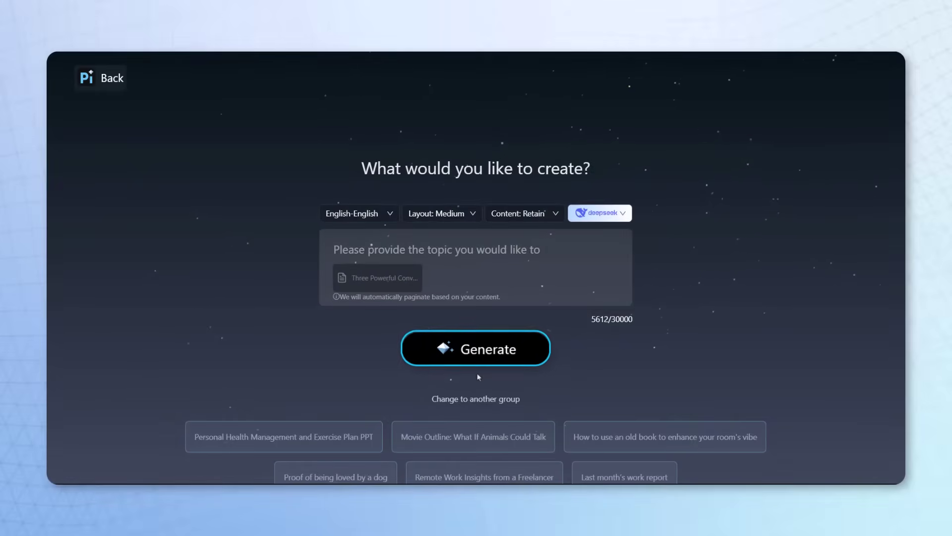
Build an outline from the article and generate the Blue Planet-themed slide deck.
{"action": "left_click", "coordinate": [477, 351]}
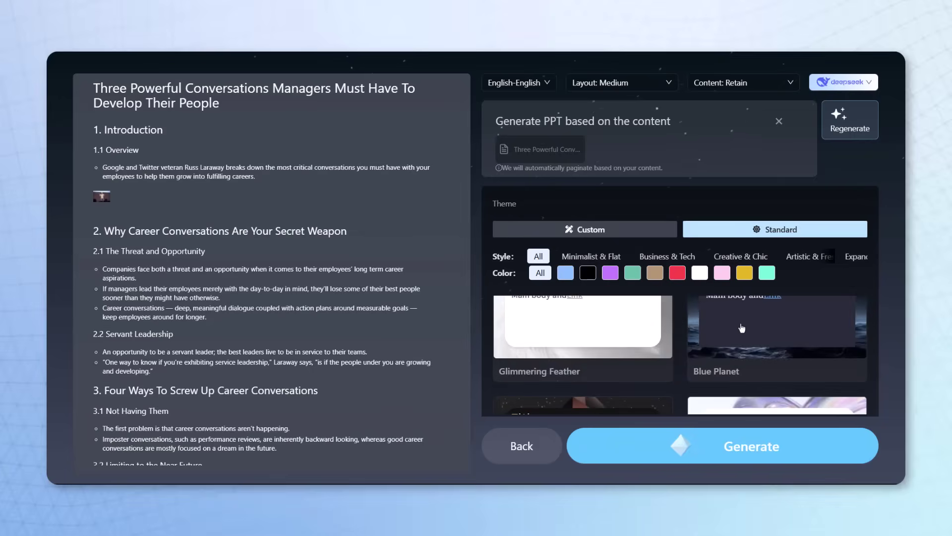
{"action": "scroll", "coordinate": [746, 358], "scroll_direction": "down", "scroll_amount": 3}
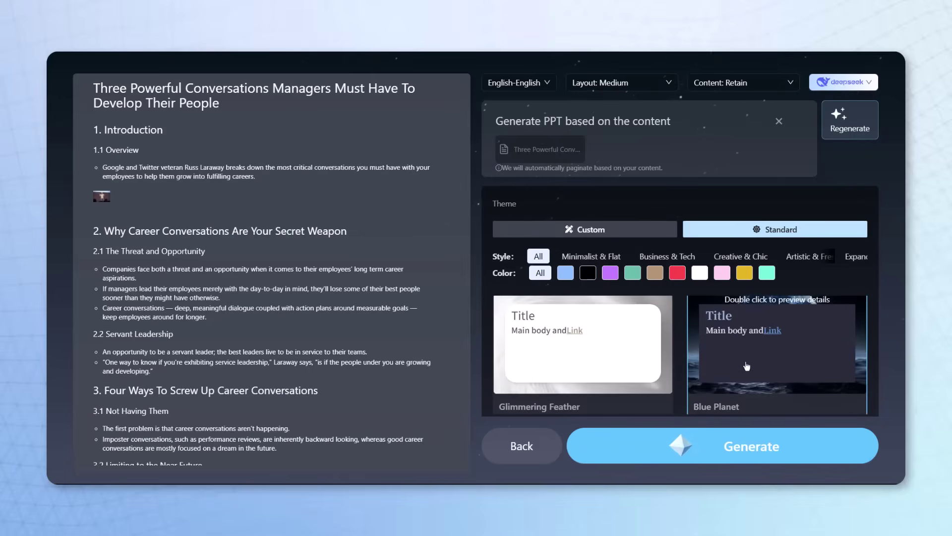
{"action": "left_click", "coordinate": [708, 448]}
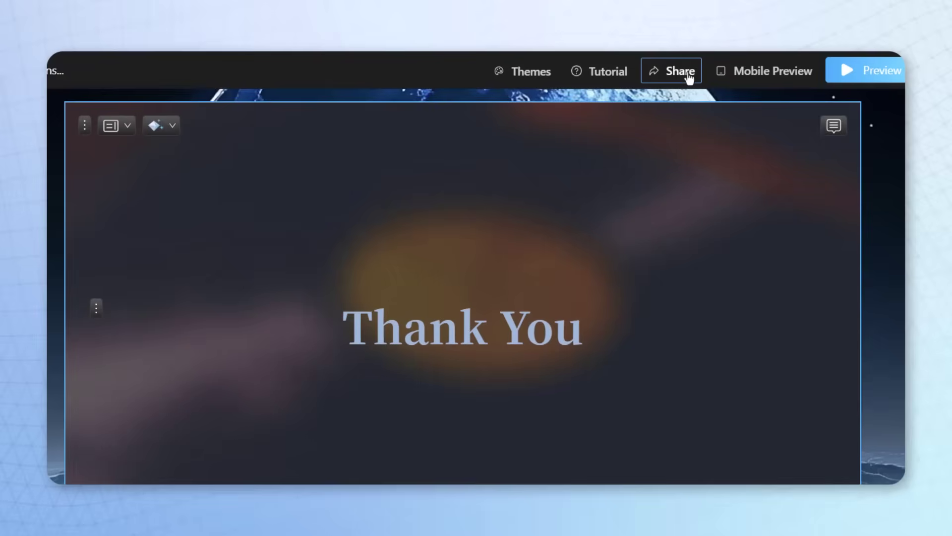
Export the deck as a 39.0 MB .pptx and open the 26-slide file in PowerPoint.
{"action": "left_click", "coordinate": [689, 78]}
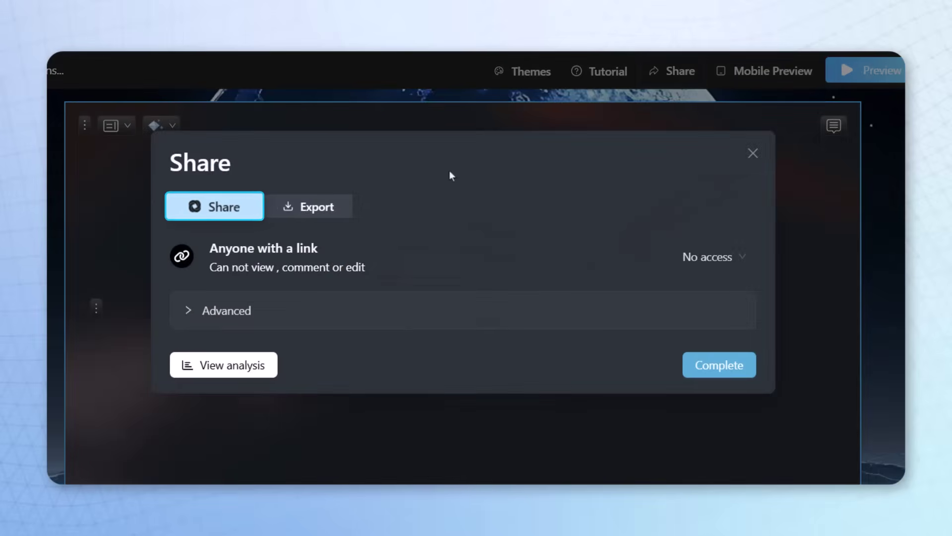
{"action": "key", "text": "Tab"}
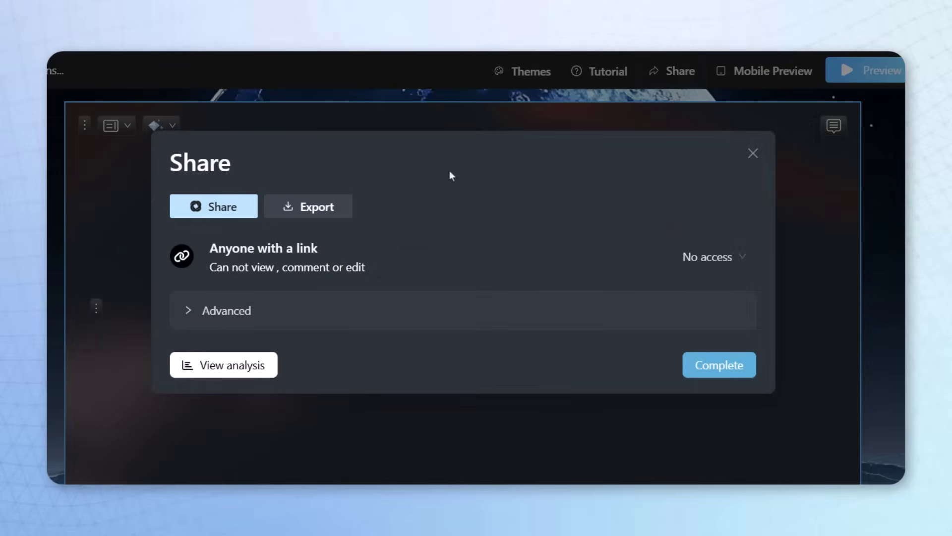
{"action": "left_click", "coordinate": [328, 212]}
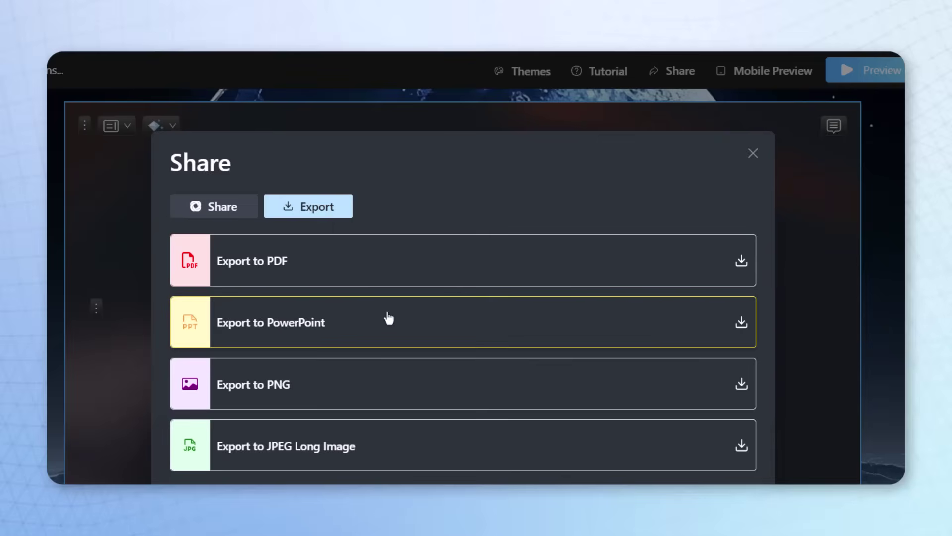
{"action": "left_click", "coordinate": [741, 324]}
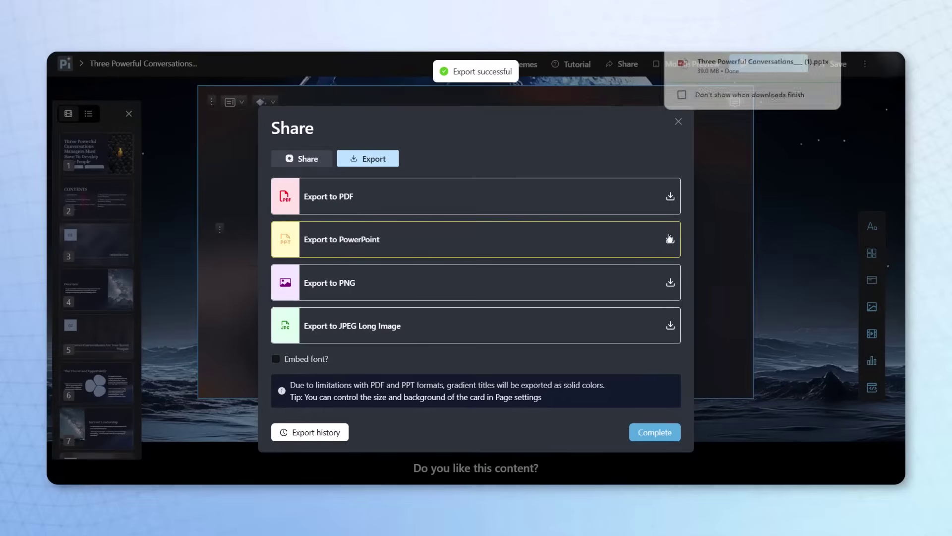
{"action": "left_click", "coordinate": [744, 64]}
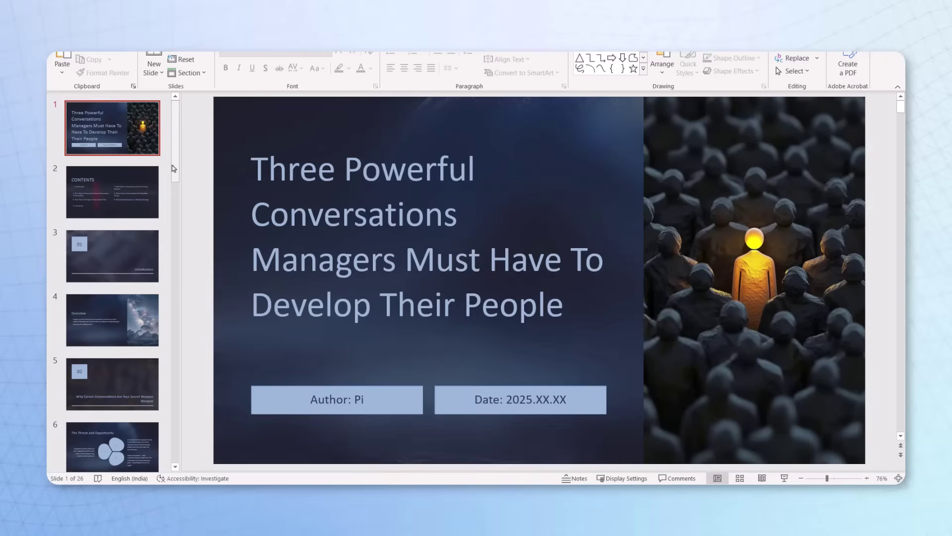
{"action": "left_click_drag", "start_coordinate": [174, 169], "coordinate": [184, 340]}
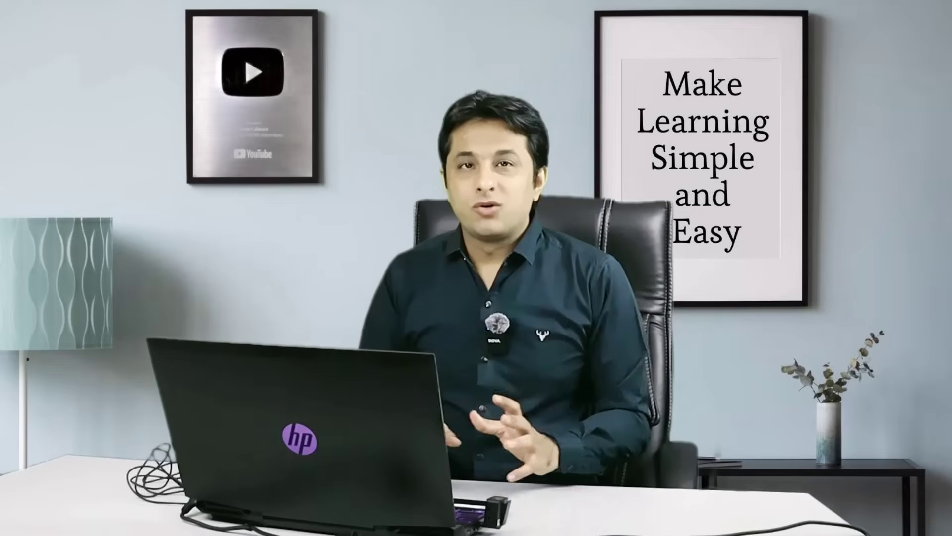